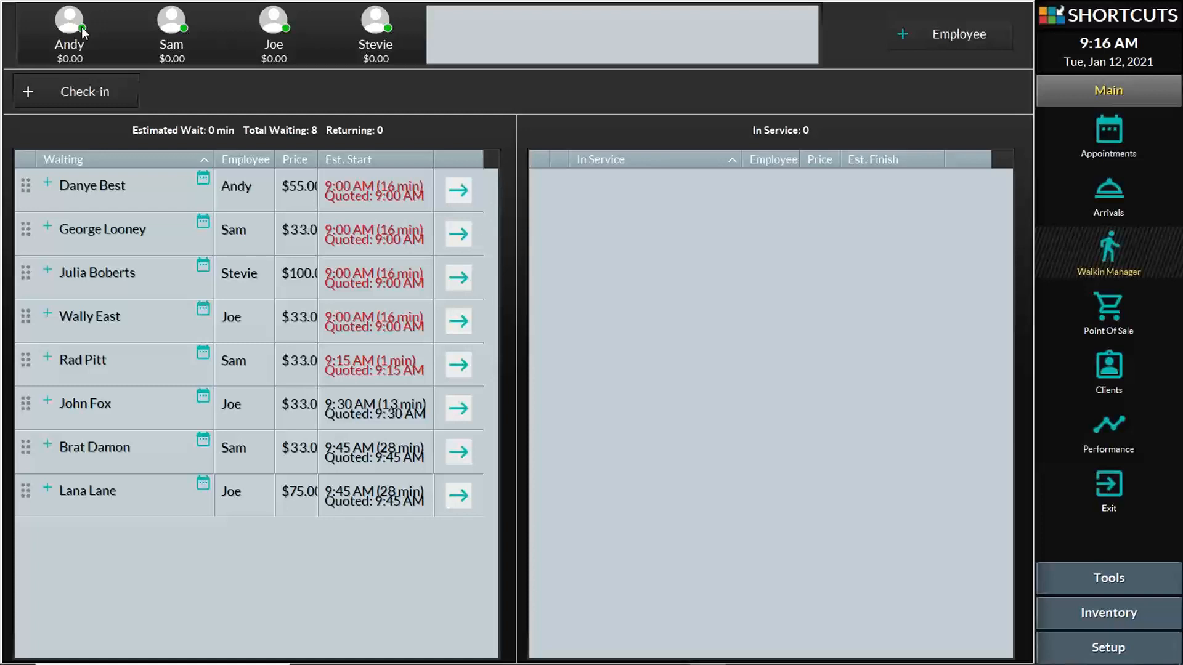
Clock the first employee in the rotation off, and clock the same employee back on
{"action": "left_click", "coordinate": [73, 24]}
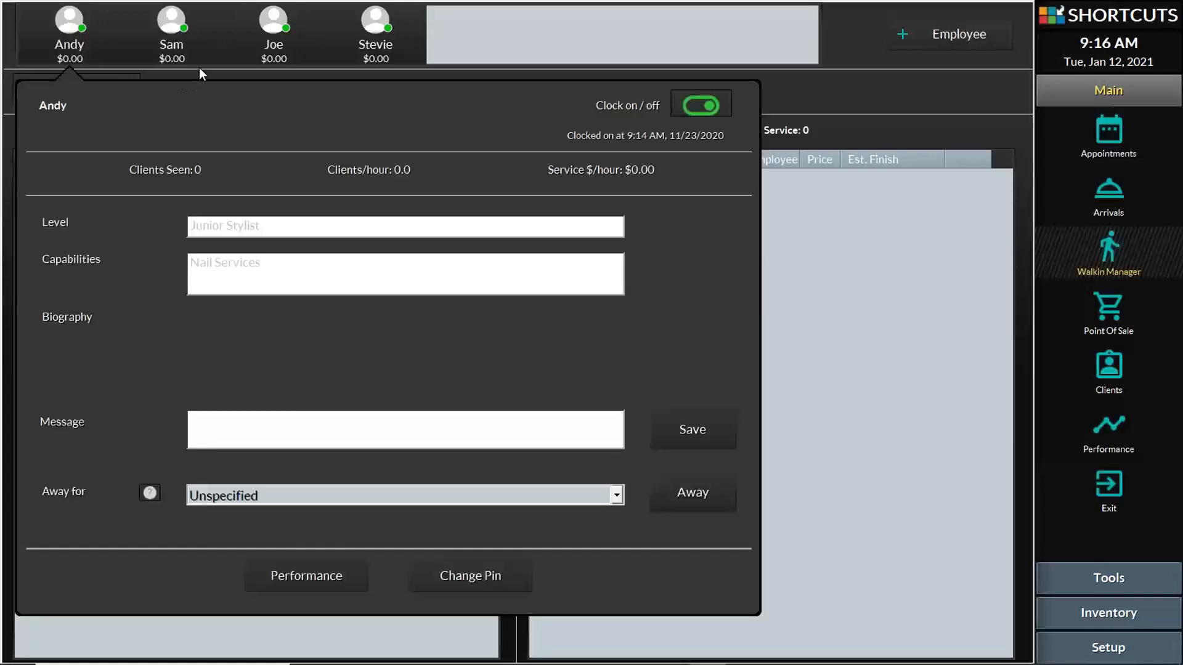
{"action": "left_click", "coordinate": [704, 107]}
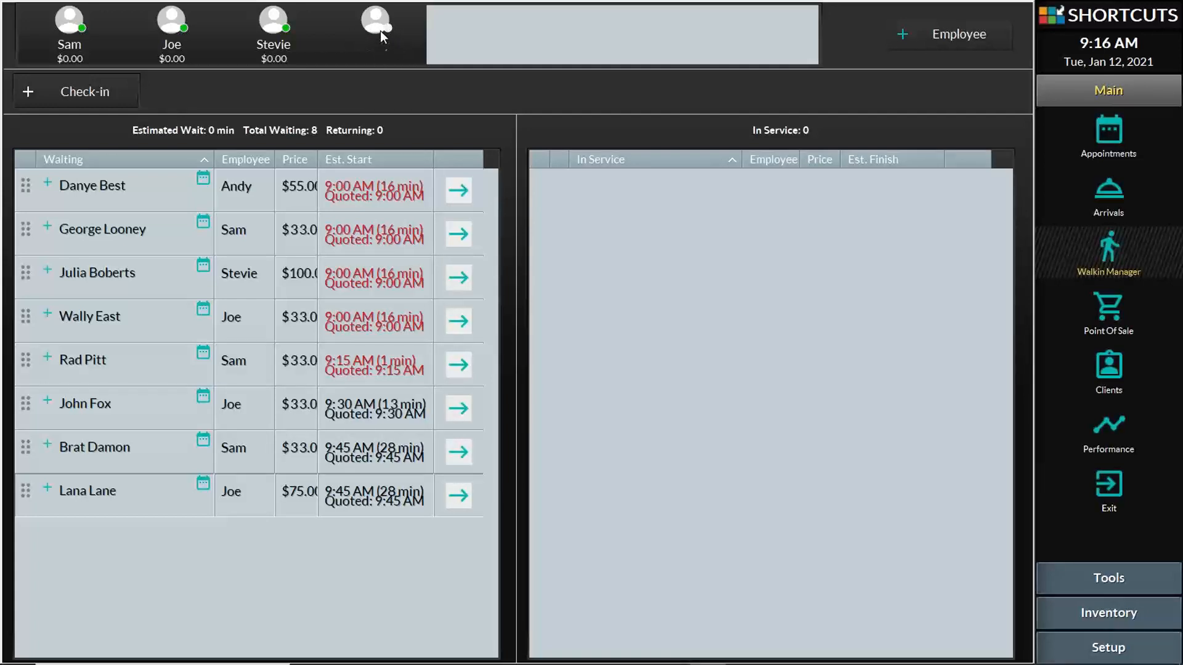
{"action": "left_click", "coordinate": [380, 32]}
{"action": "left_click", "coordinate": [700, 106]}
Mark the last employee in the rotation away for 15 Minutes and return them from the break
{"action": "left_click", "coordinate": [377, 25]}
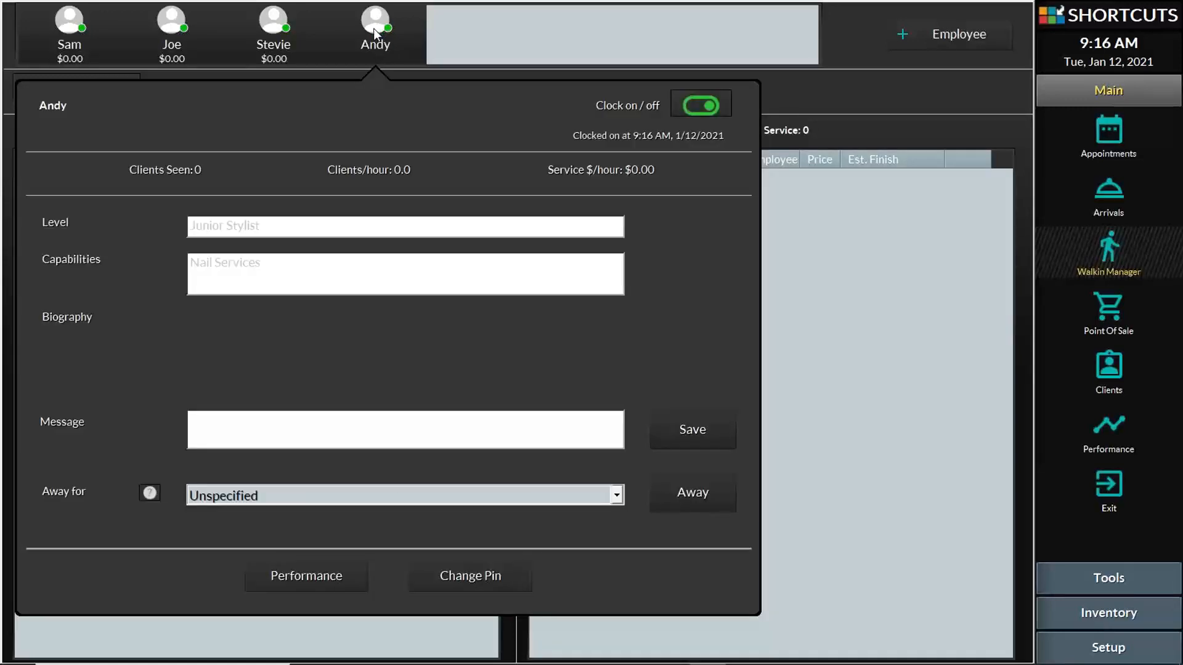
{"action": "left_click", "coordinate": [618, 496]}
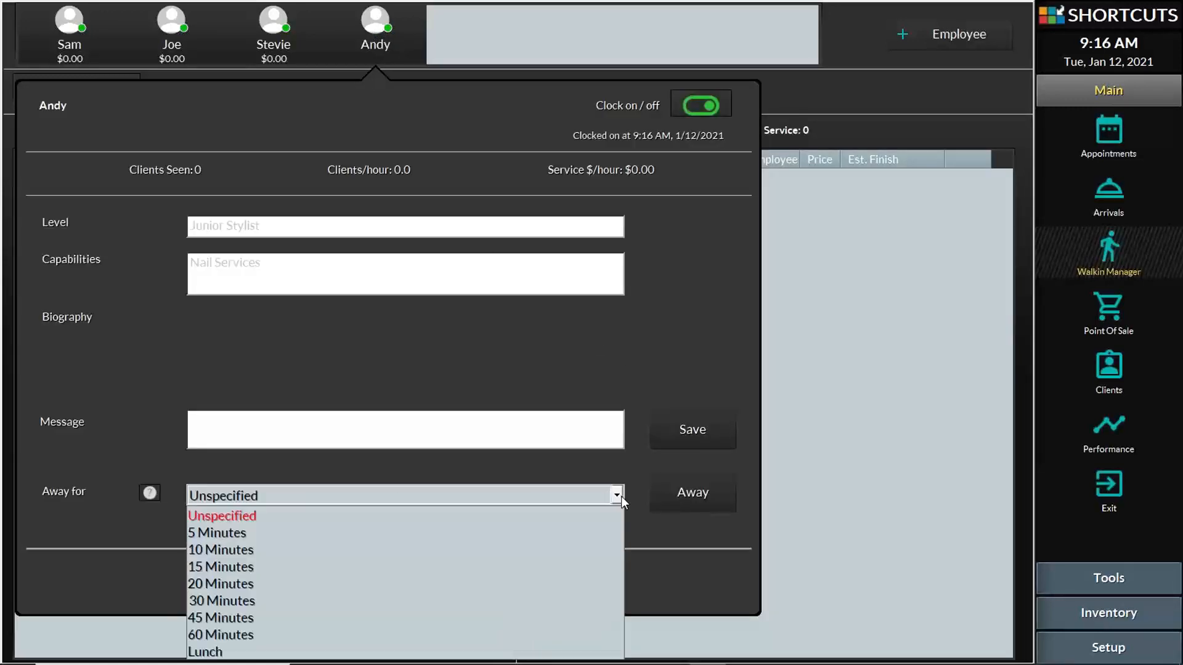
{"action": "left_click", "coordinate": [619, 496]}
{"action": "left_click", "coordinate": [618, 496]}
{"action": "left_click", "coordinate": [239, 567]}
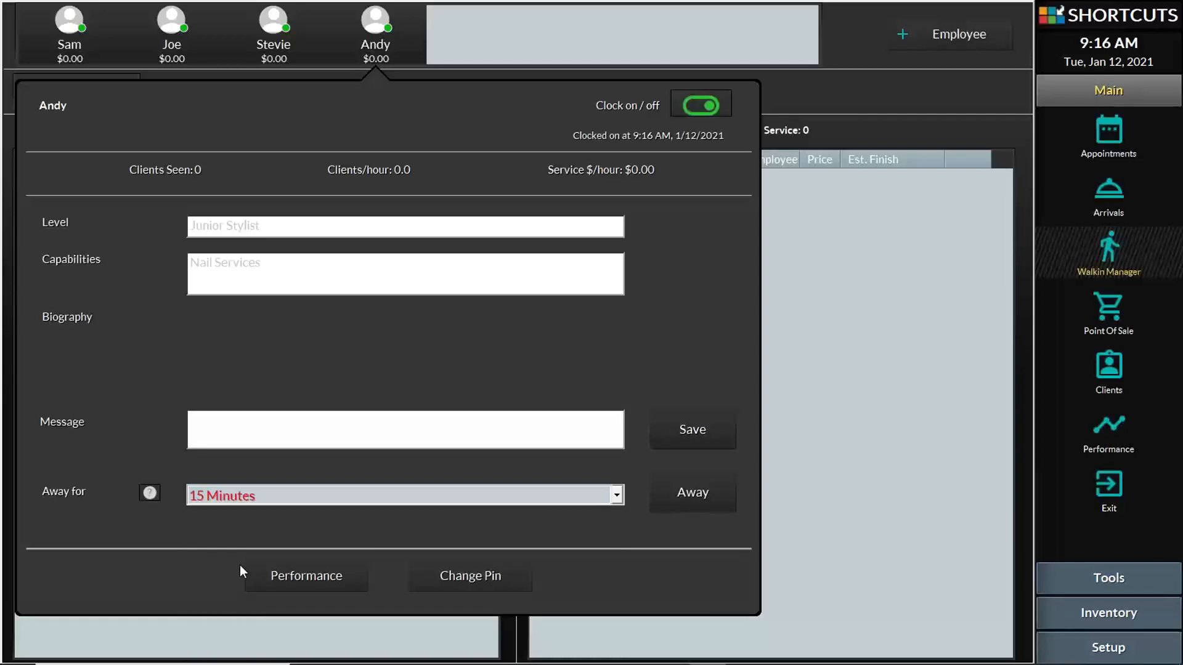
{"action": "left_click", "coordinate": [704, 492]}
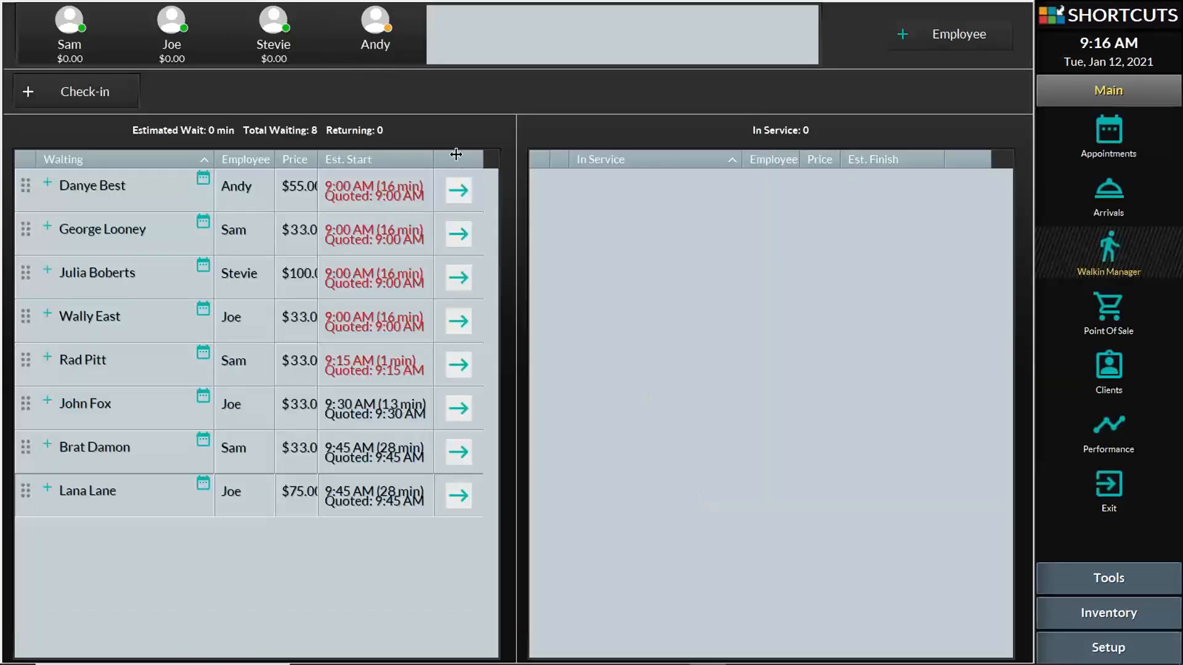
{"action": "left_click", "coordinate": [388, 32]}
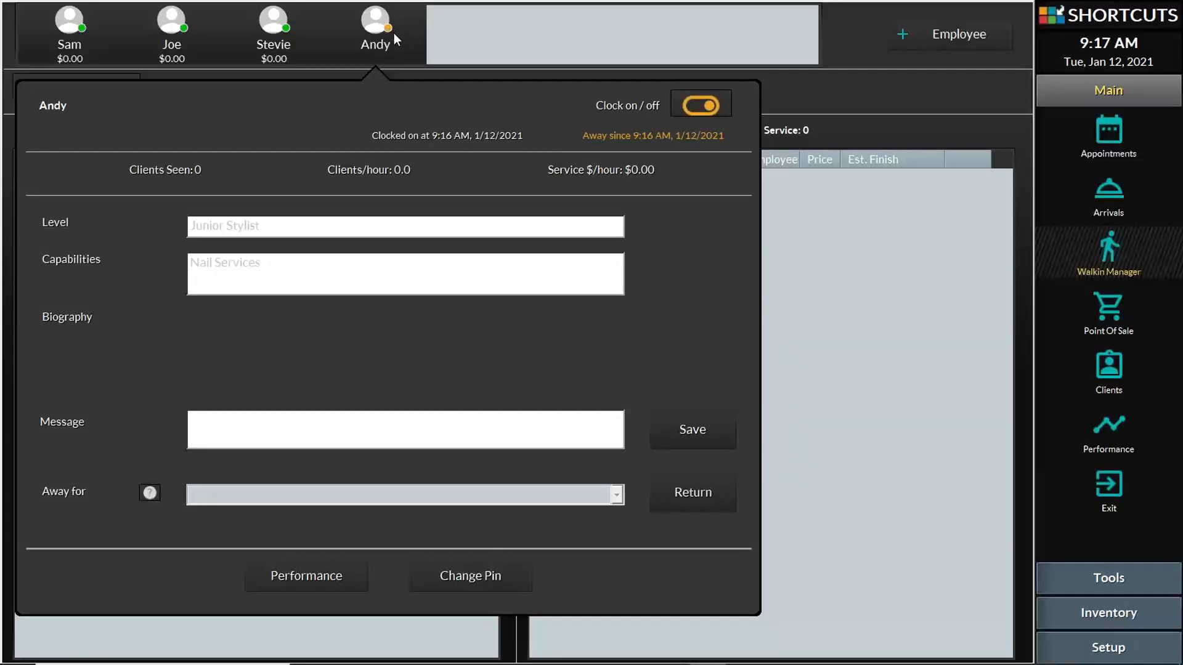
{"action": "left_click", "coordinate": [708, 494]}
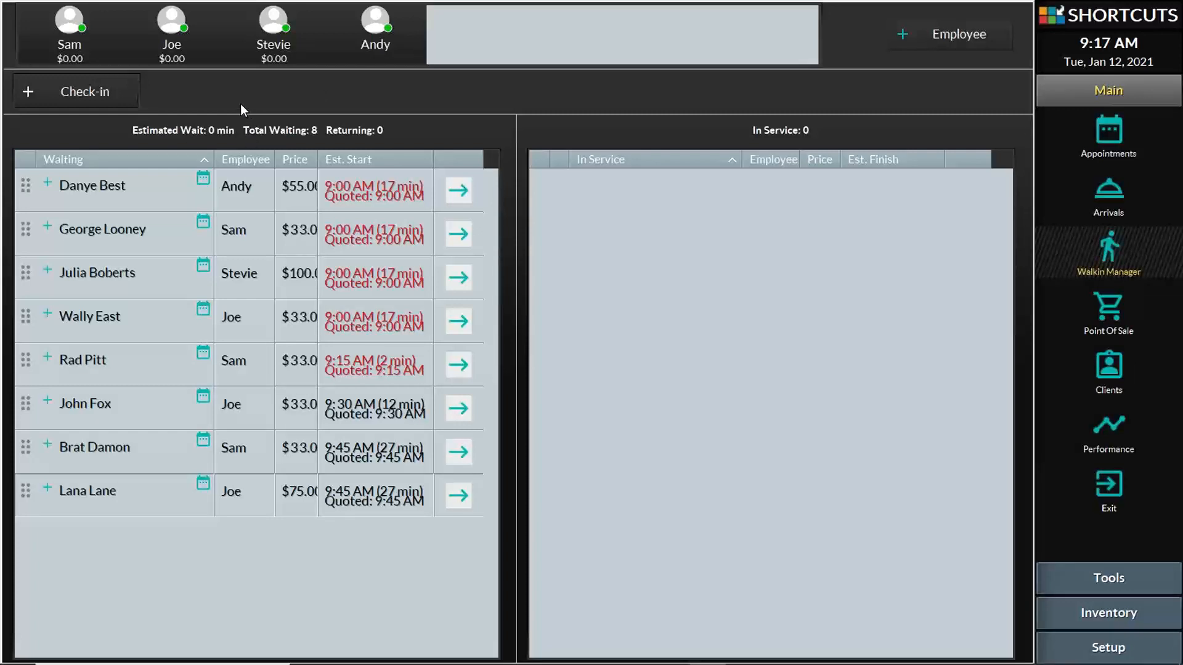
Check in a walk-in by entering the client's first name as identifier and assigning the NEW (New Client) tag
{"action": "left_click", "coordinate": [114, 90]}
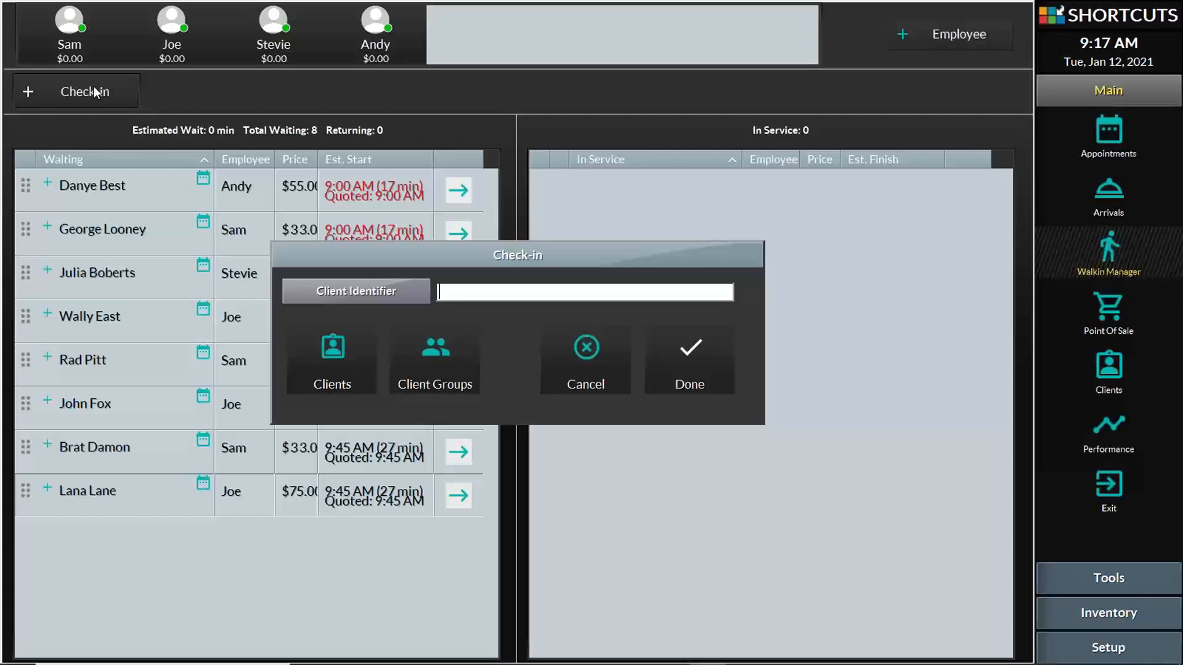
{"action": "type", "text": "David"}
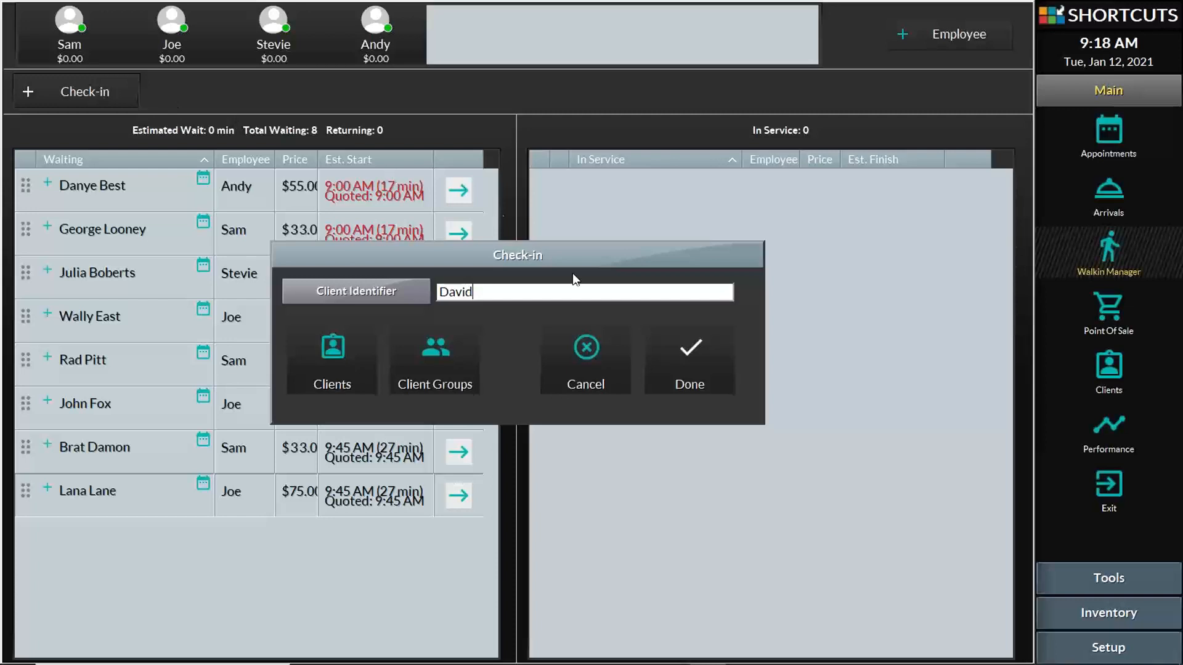
{"action": "left_click", "coordinate": [679, 342]}
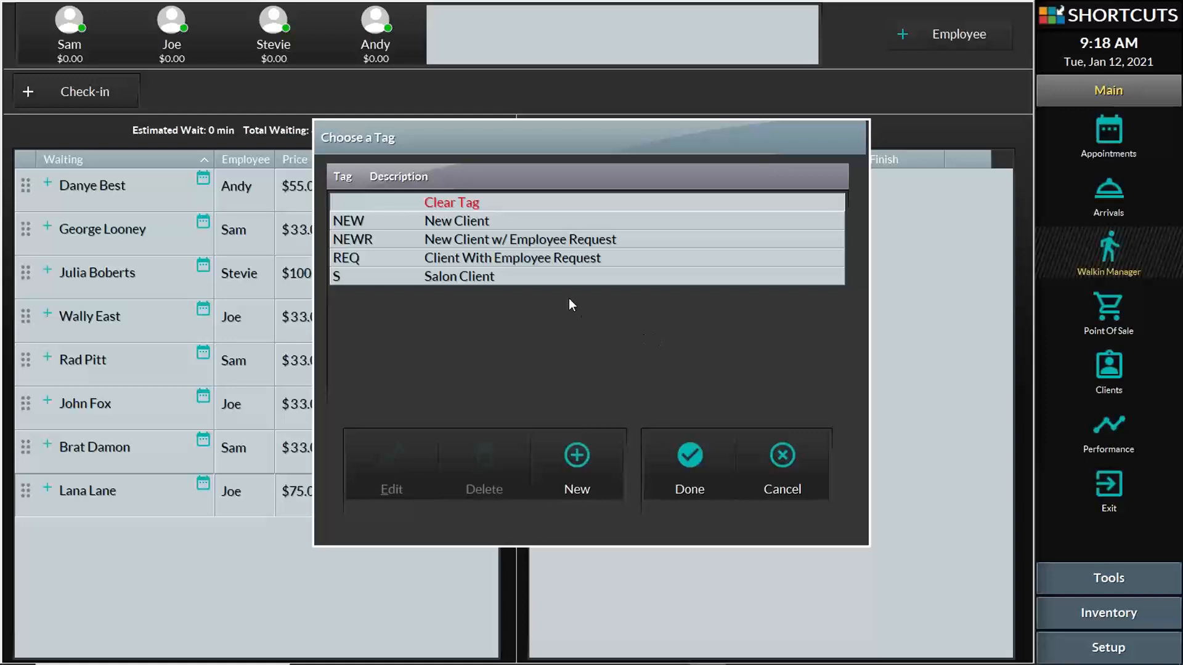
{"action": "left_click", "coordinate": [474, 223]}
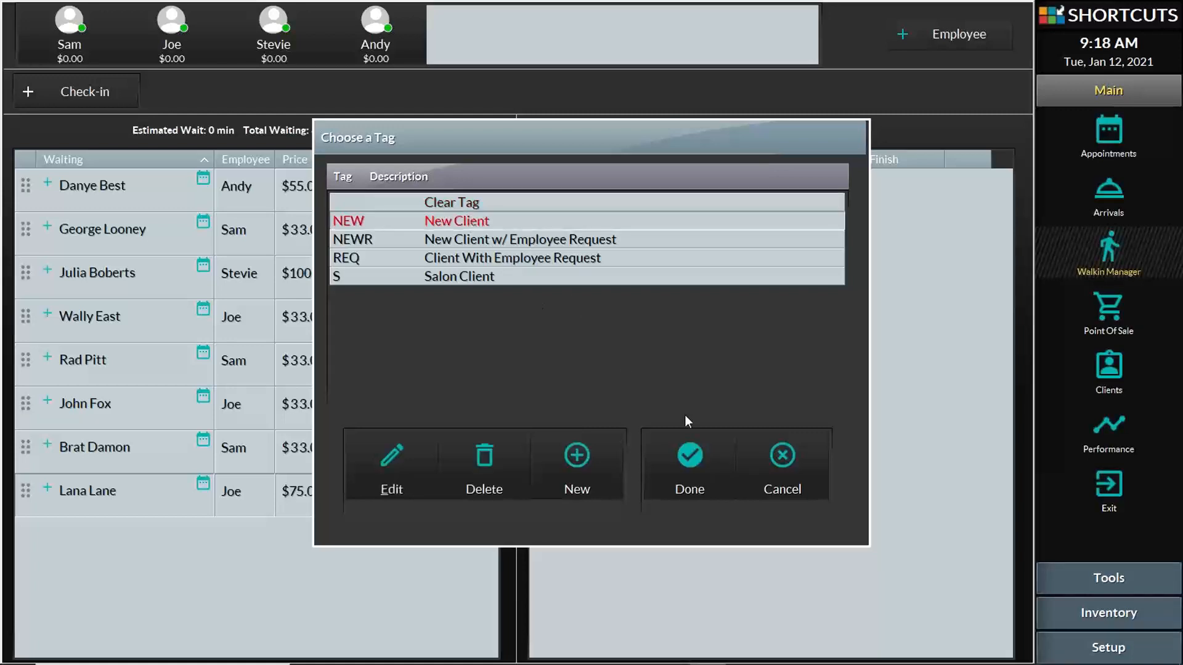
{"action": "left_click", "coordinate": [690, 459]}
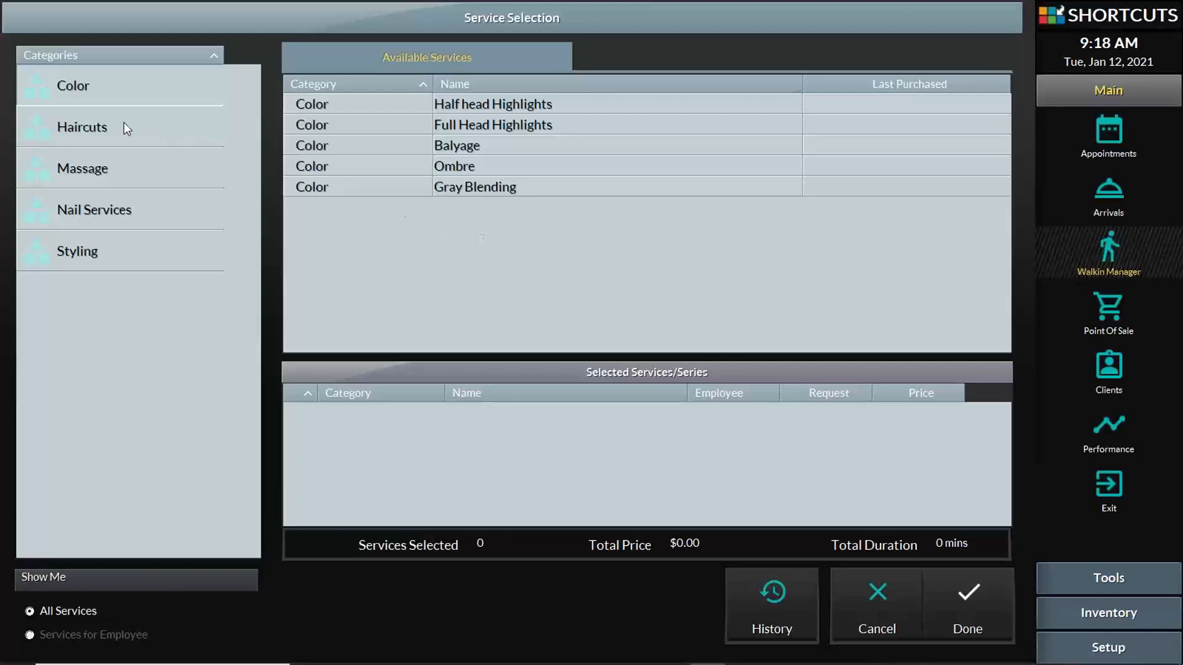
Add a Men's Haircut to the walk-in's visit and put it in service with the allocated employee at 33.00
{"action": "left_click", "coordinate": [103, 128]}
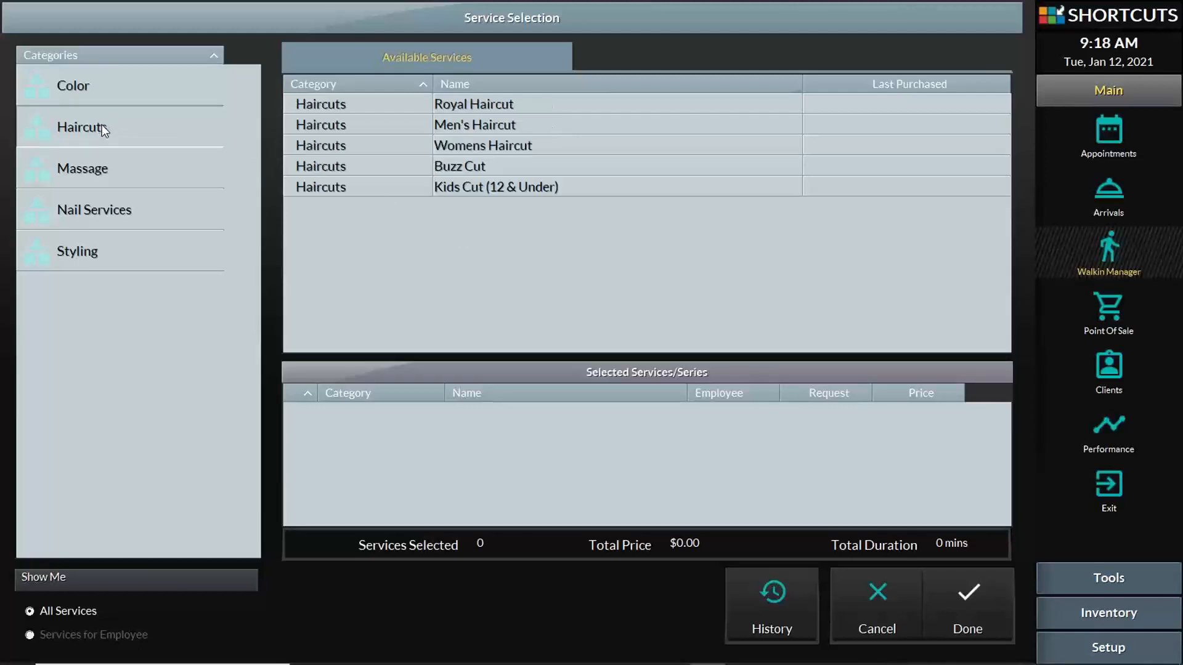
{"action": "left_click", "coordinate": [480, 124]}
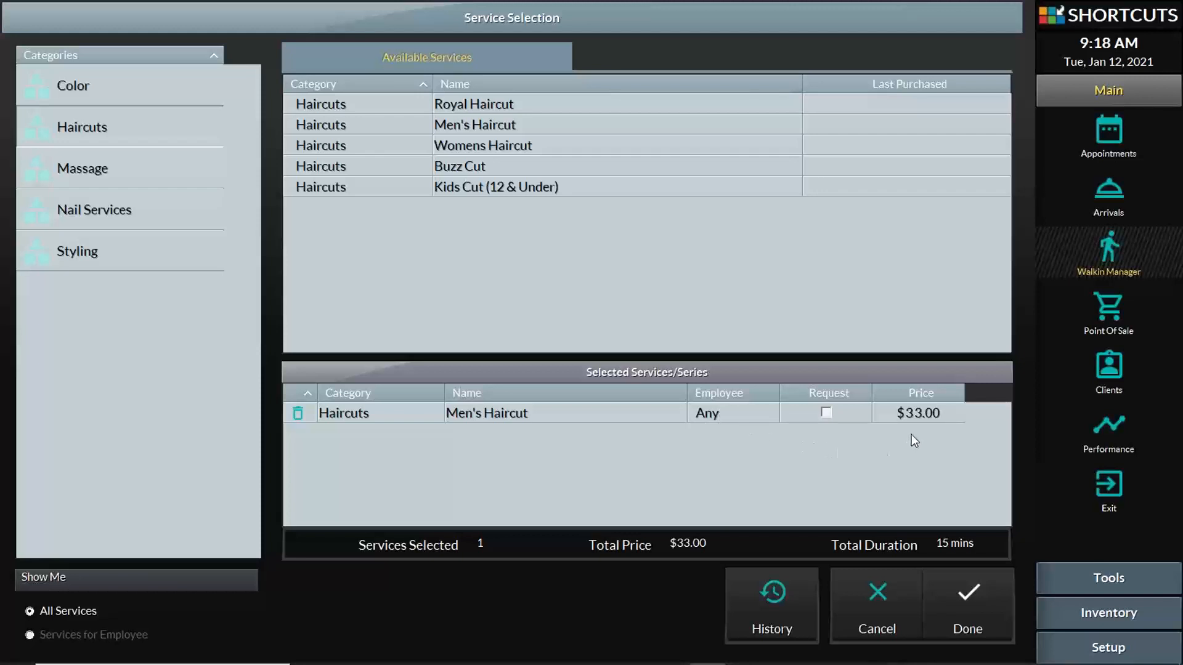
{"action": "left_click", "coordinate": [972, 594]}
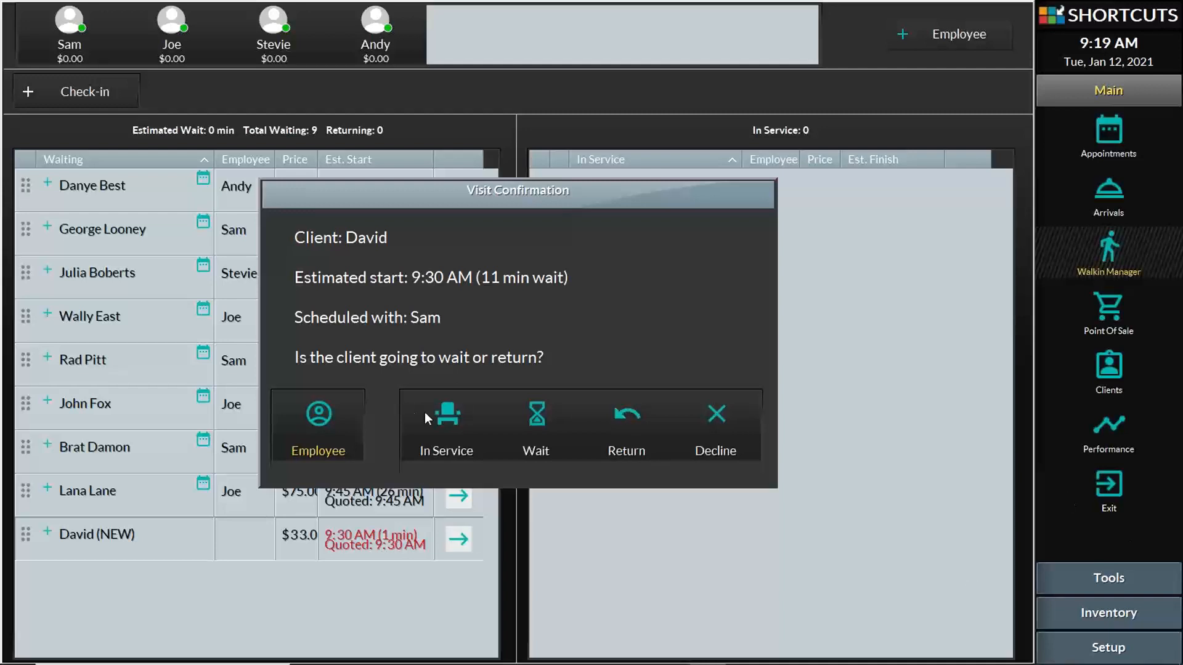
{"action": "left_click", "coordinate": [456, 426]}
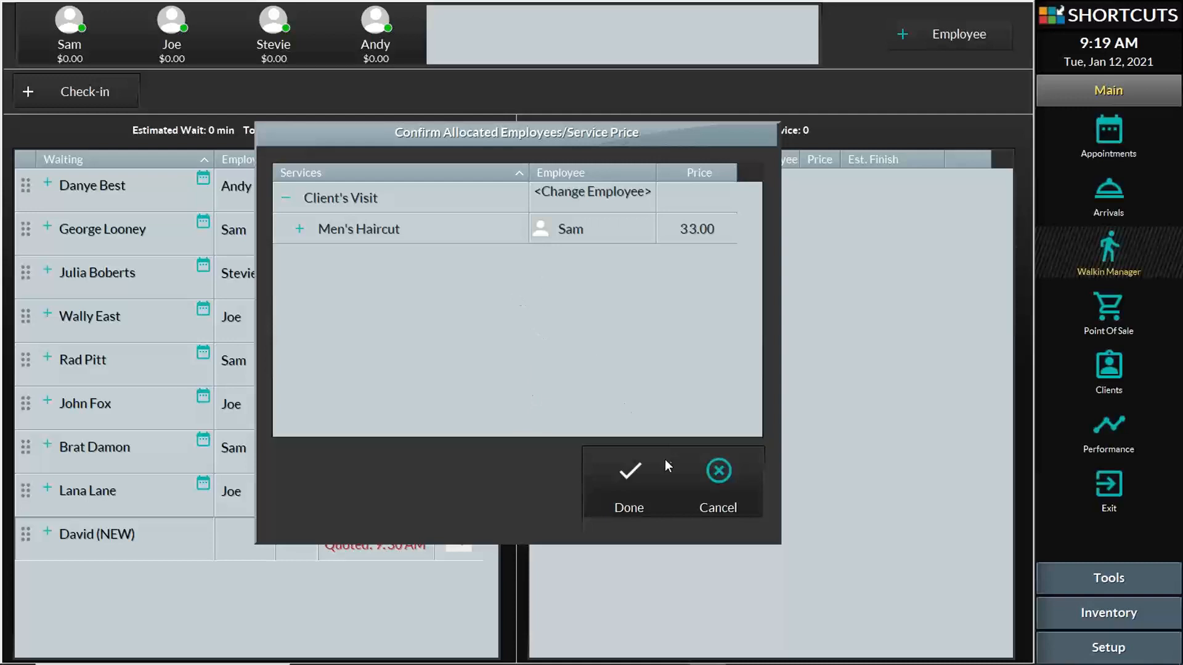
{"action": "left_click", "coordinate": [635, 478]}
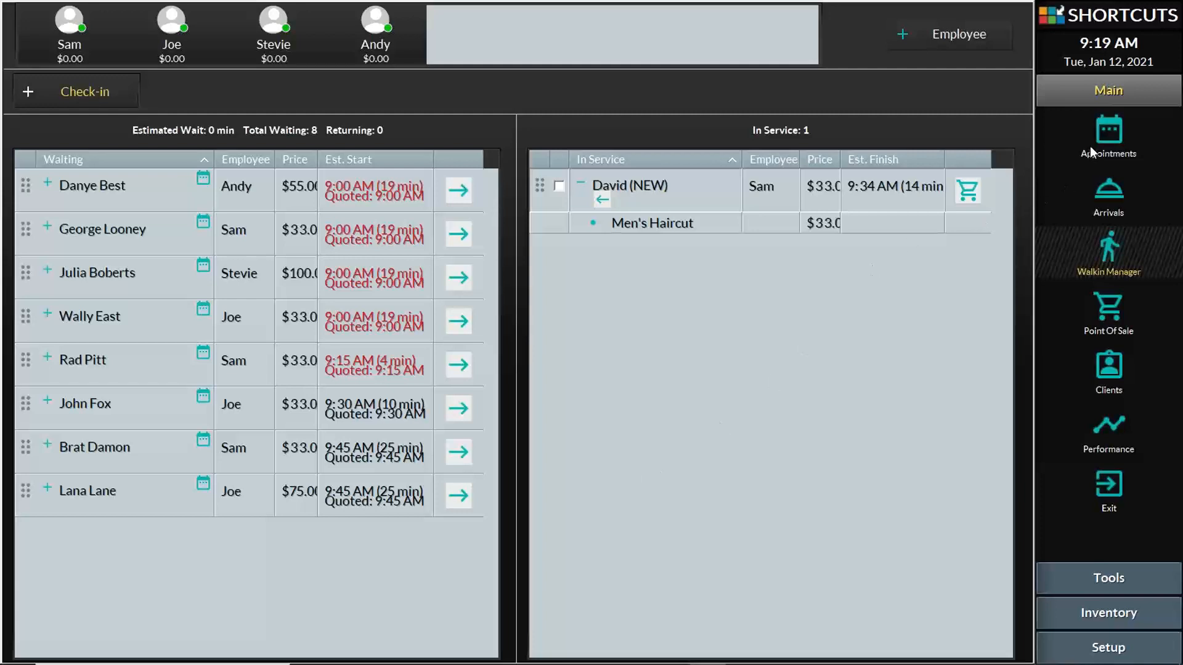
Check the walk-in's slot in the appointment book against the Walkin Manager's waiting list
{"action": "left_click", "coordinate": [1104, 134]}
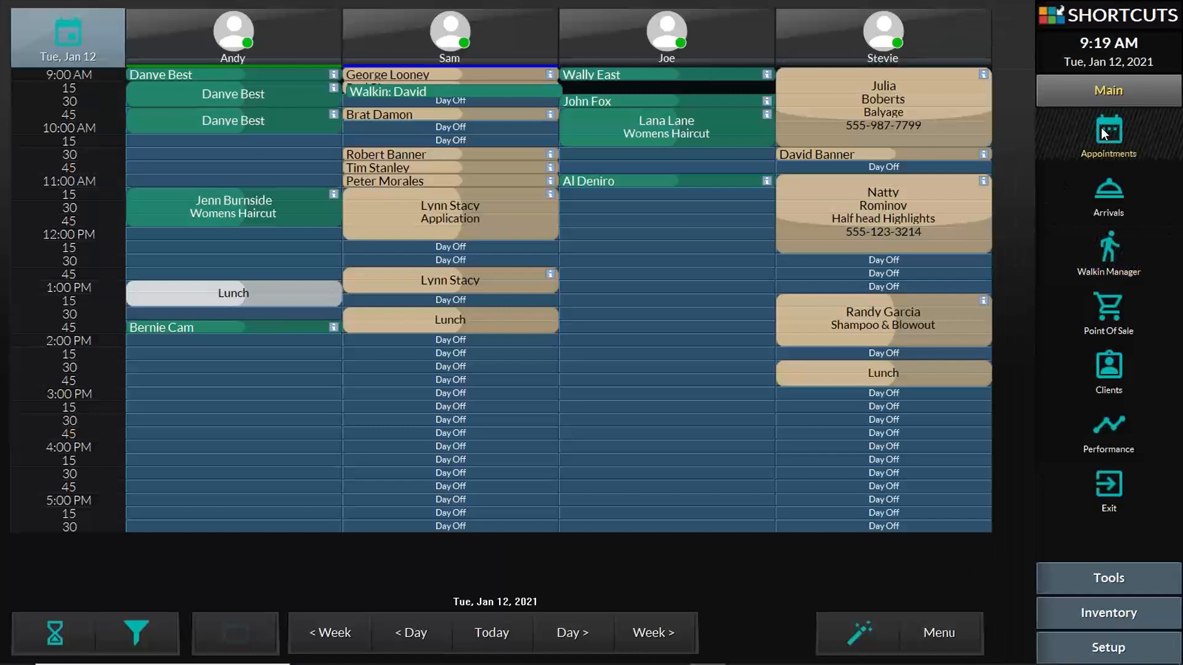
{"action": "left_click", "coordinate": [1109, 252]}
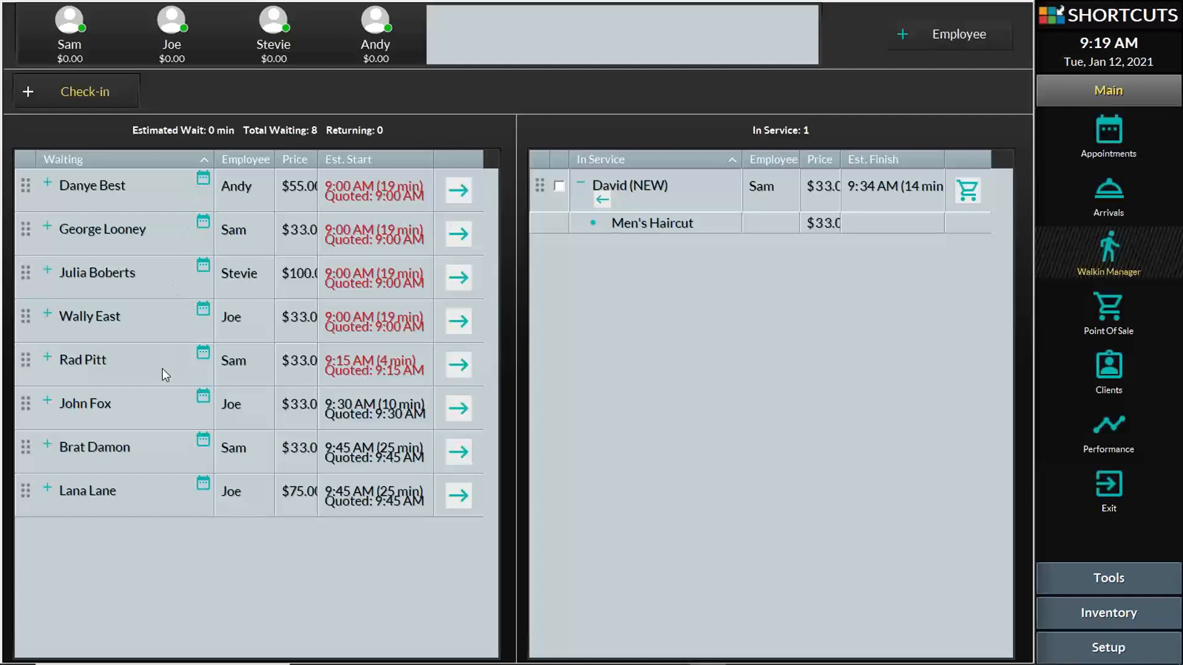
{"action": "left_click", "coordinate": [1116, 132]}
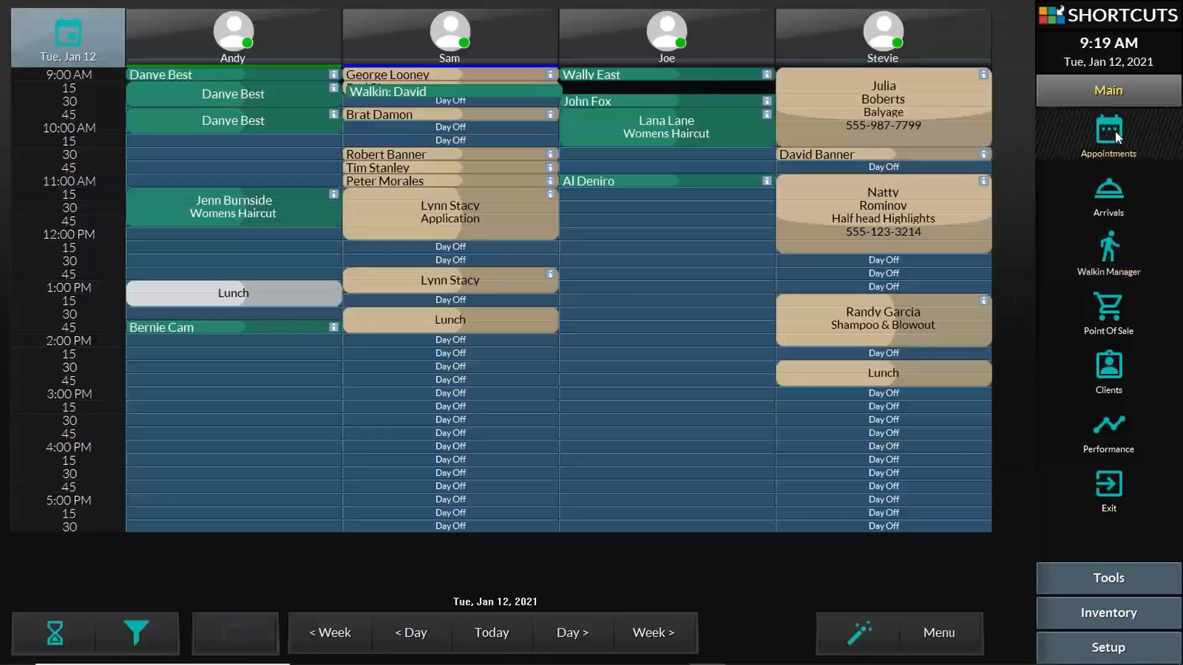
{"action": "left_click", "coordinate": [1112, 252]}
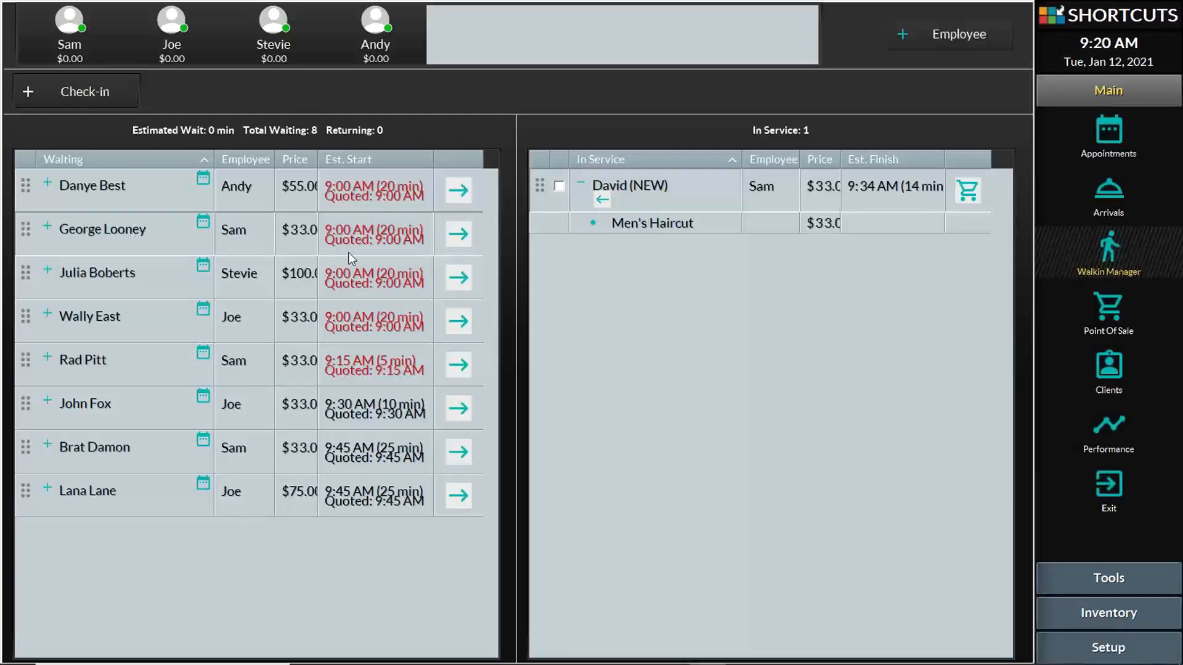
Try to start the second waiting client, cancel the employee conflict, and move the other three 9:00 AM clients into service
{"action": "left_click", "coordinate": [464, 233]}
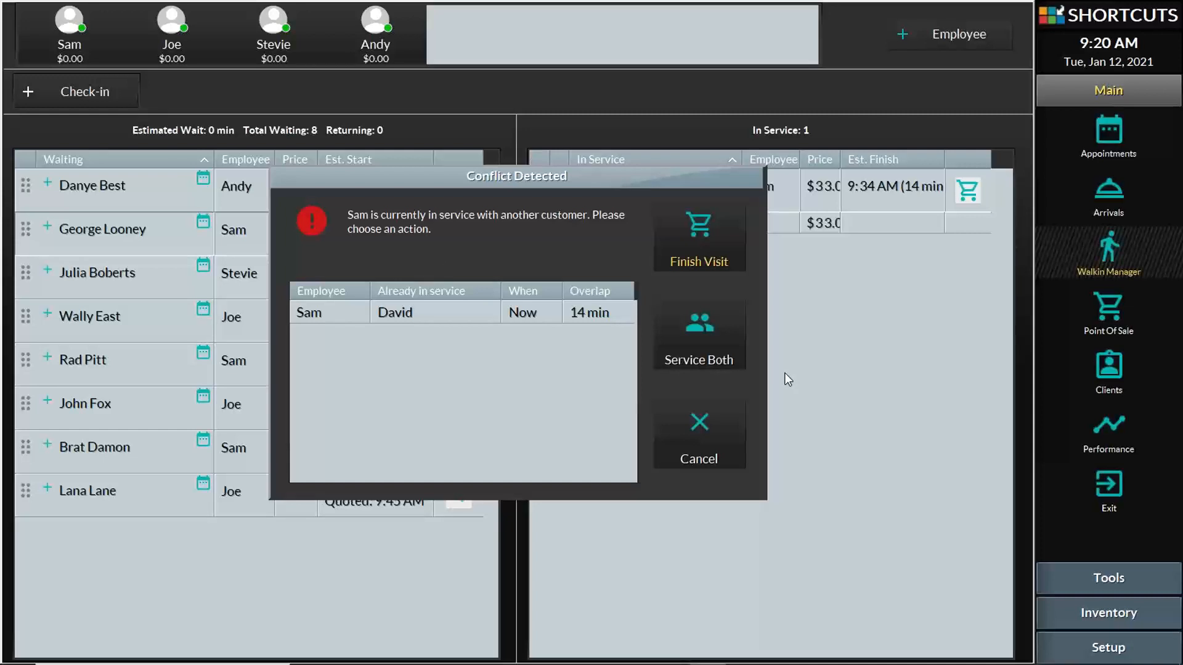
{"action": "left_click", "coordinate": [696, 429]}
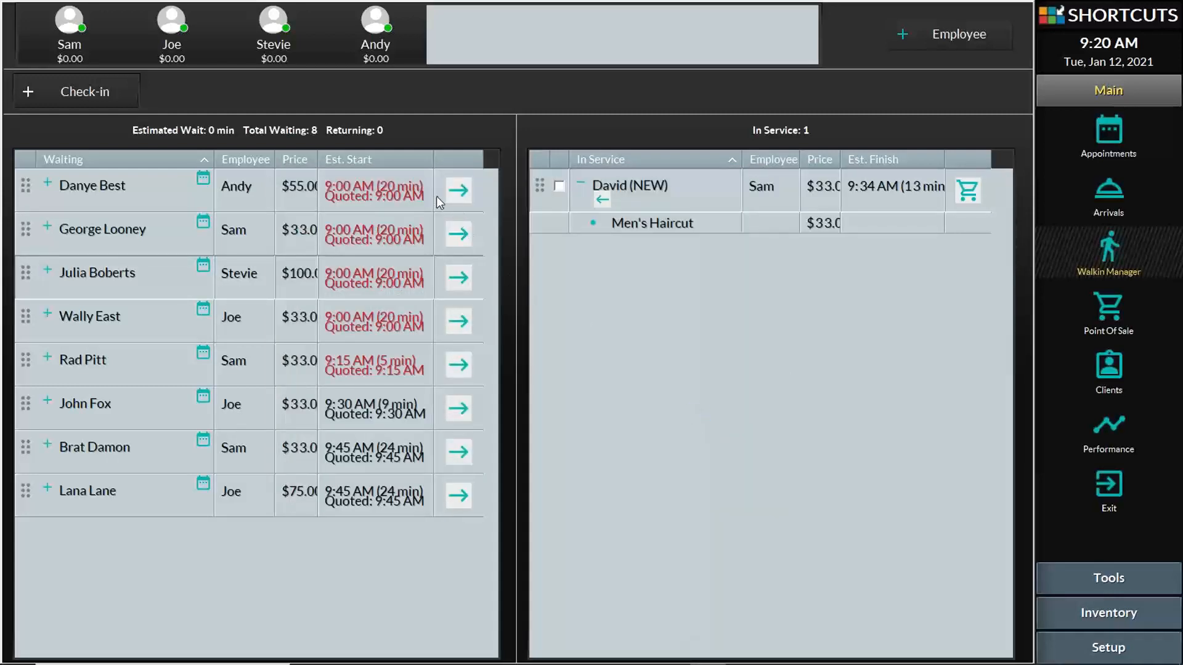
{"action": "left_click", "coordinate": [459, 277]}
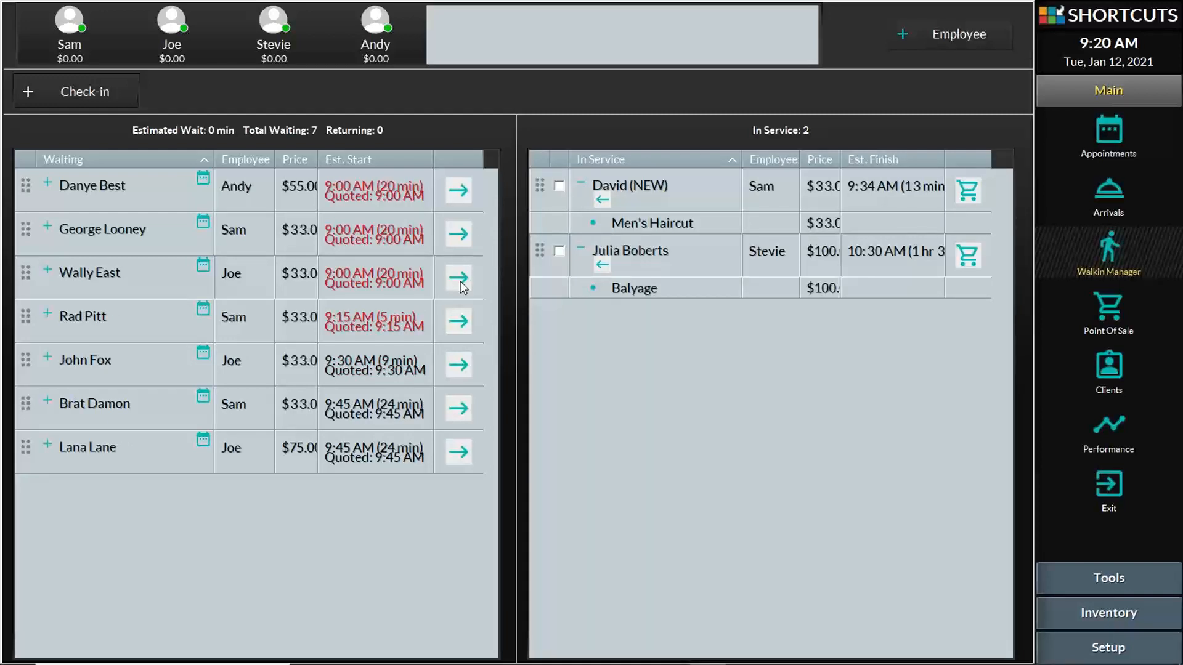
{"action": "left_click", "coordinate": [461, 283]}
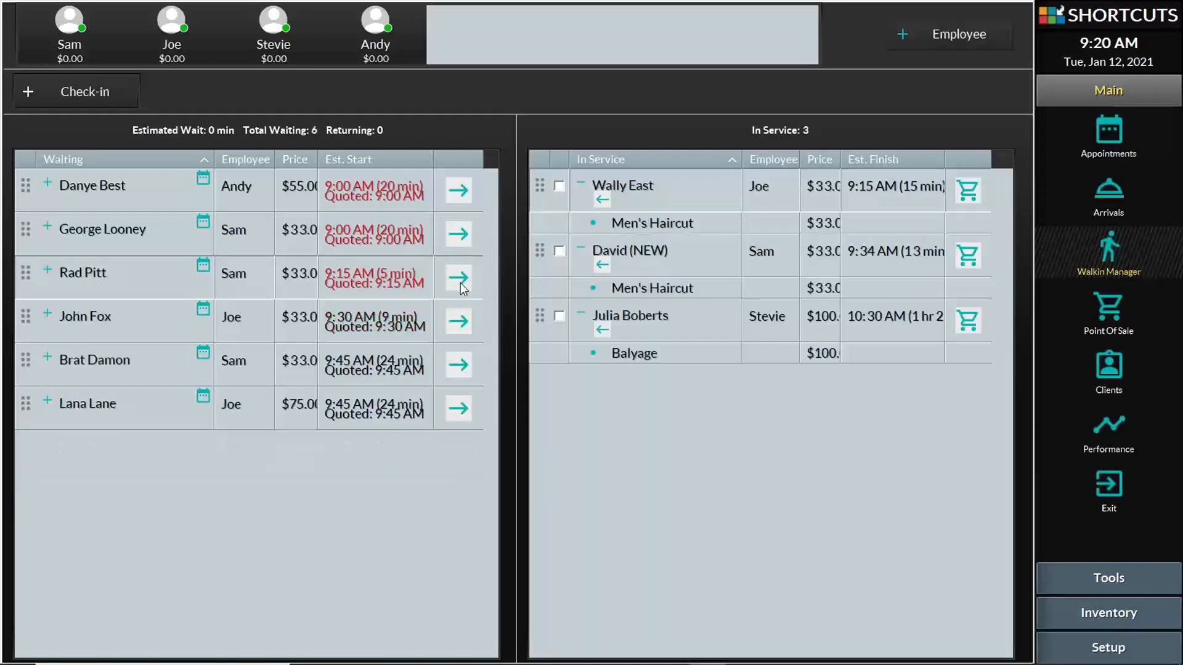
{"action": "left_click", "coordinate": [459, 191]}
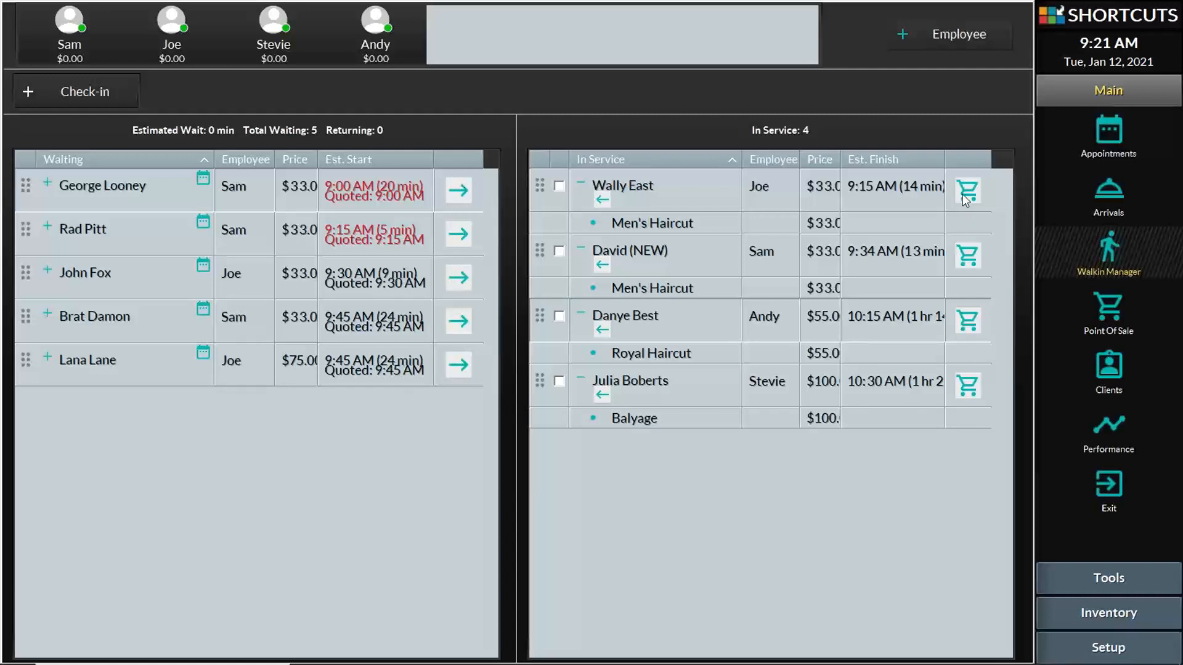
Select only the two in-service Men's Haircut clients and send them together to the point of sale as one group
{"action": "left_click", "coordinate": [560, 187]}
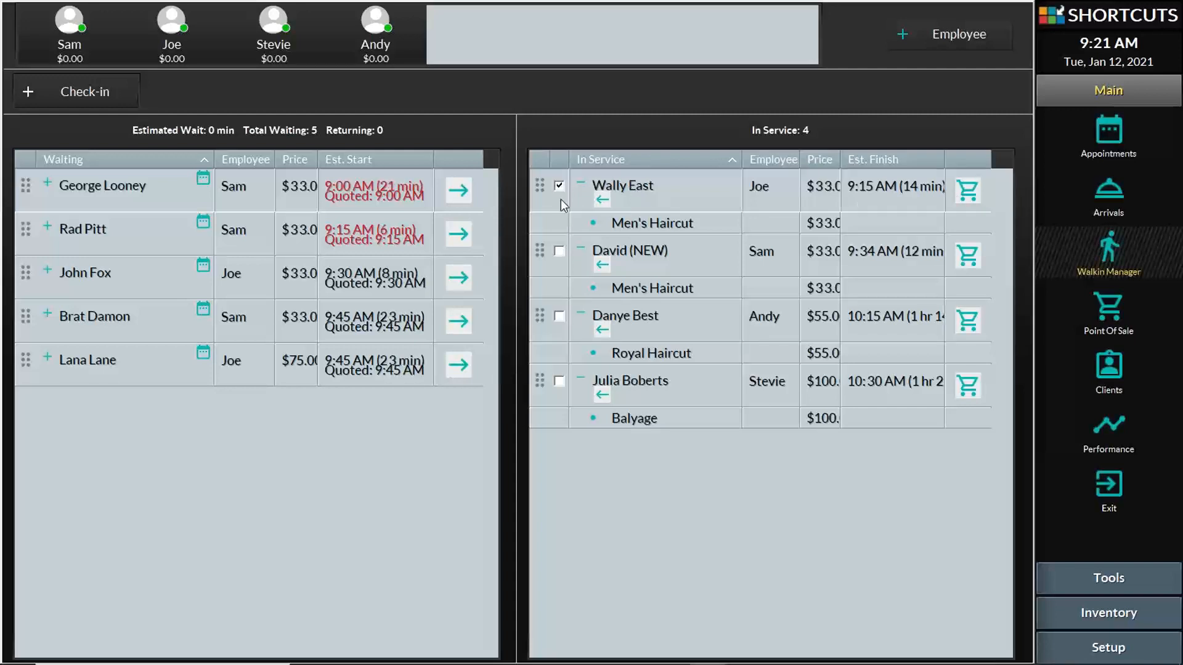
{"action": "left_click", "coordinate": [560, 253]}
{"action": "left_click", "coordinate": [559, 317]}
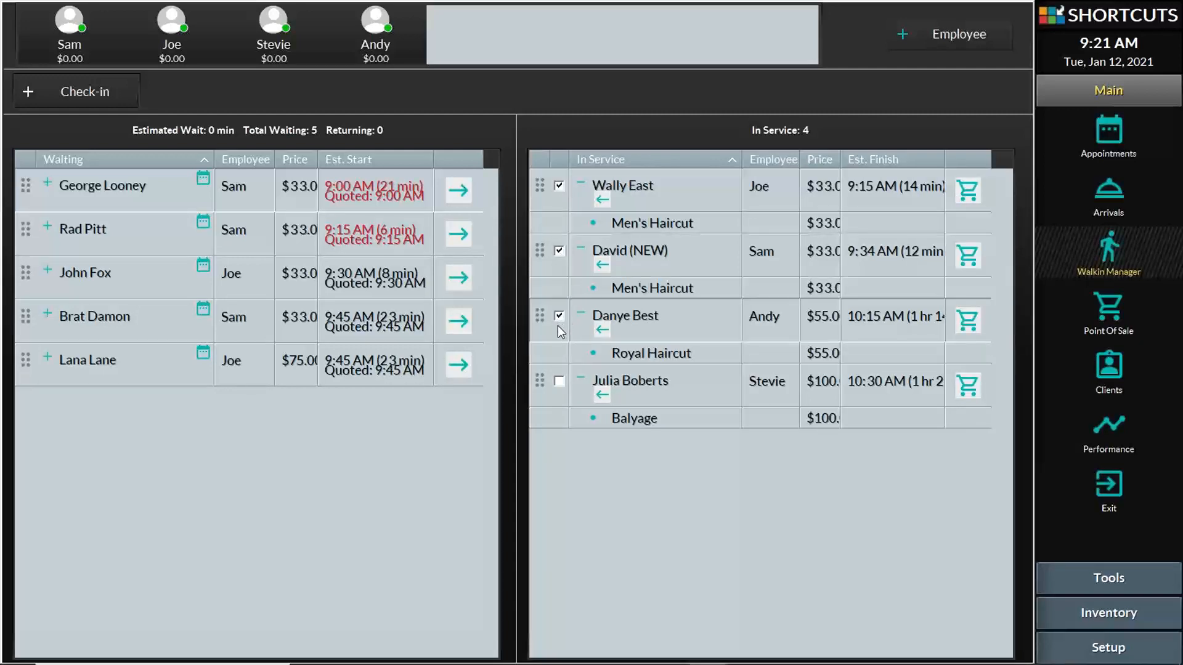
{"action": "left_click", "coordinate": [560, 318]}
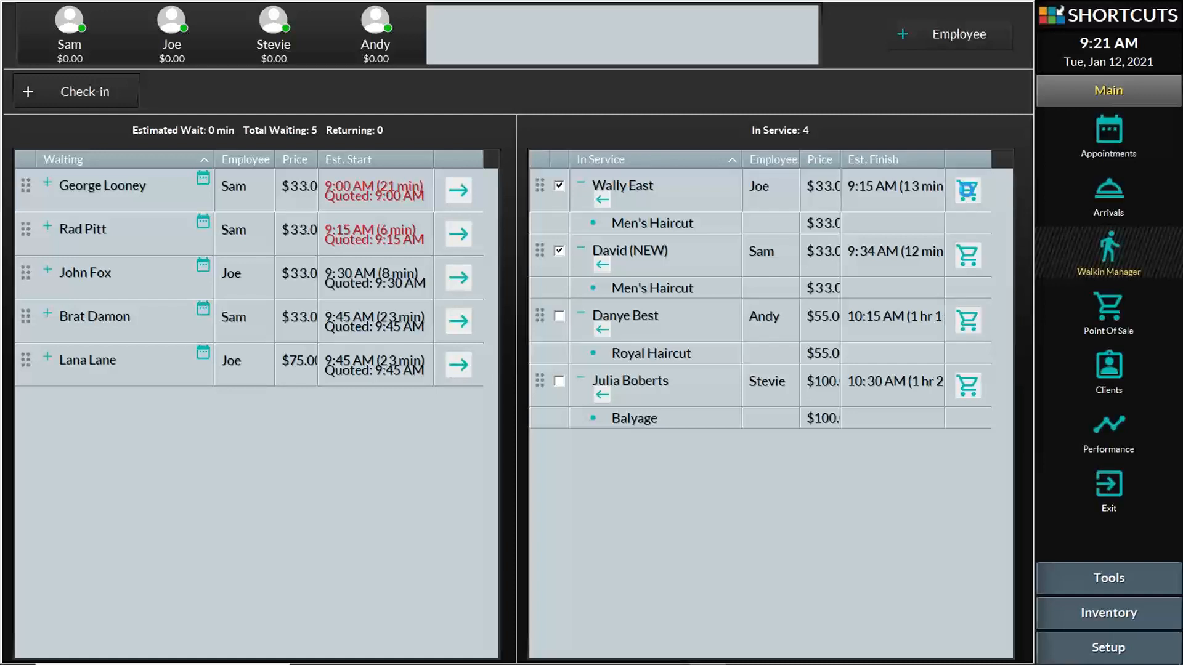
{"action": "left_click", "coordinate": [968, 193]}
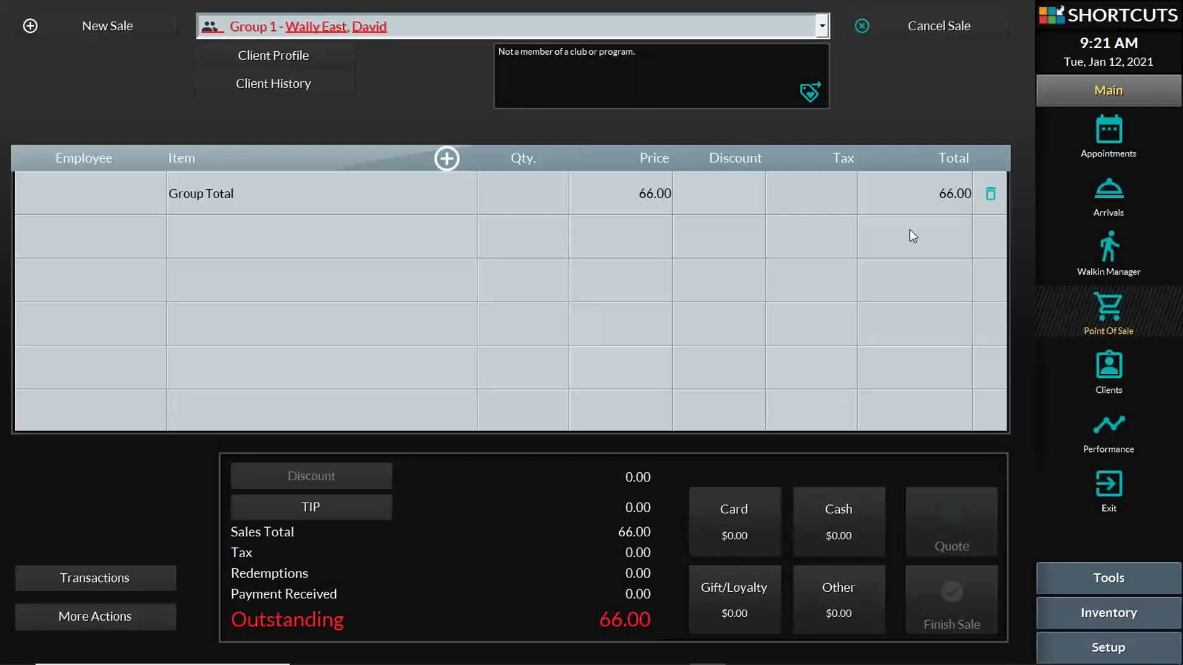
View the transaction list for Tue, Jan 12, 2021 and return to the group sale
{"action": "left_click", "coordinate": [159, 587]}
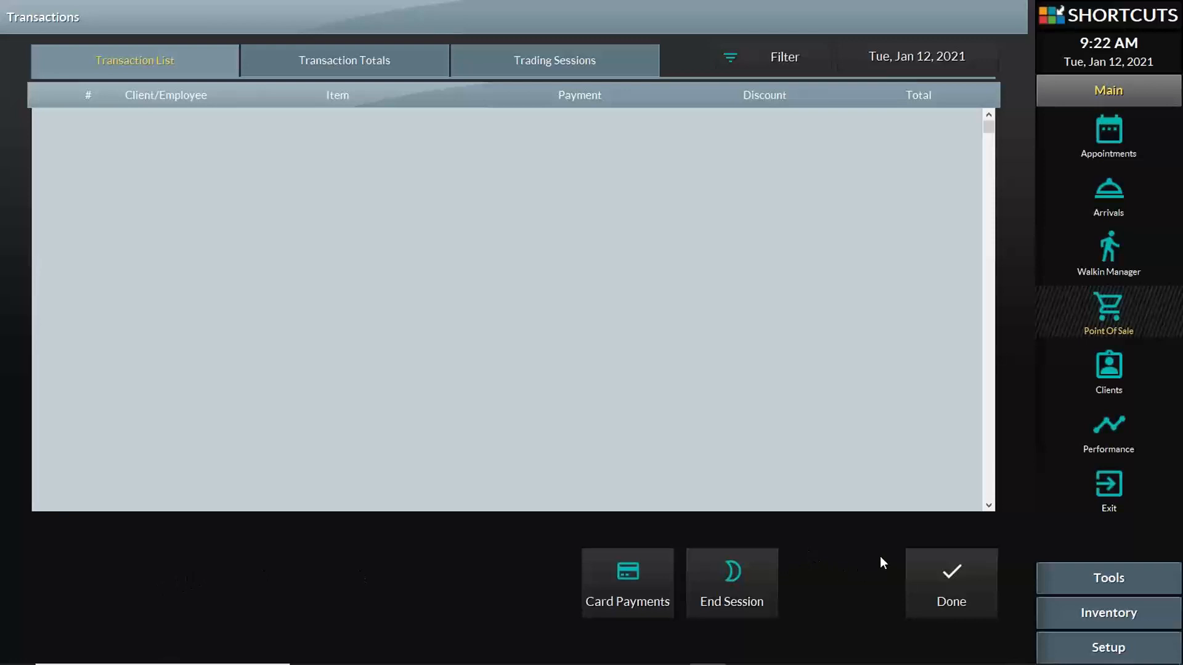
{"action": "left_click", "coordinate": [940, 574]}
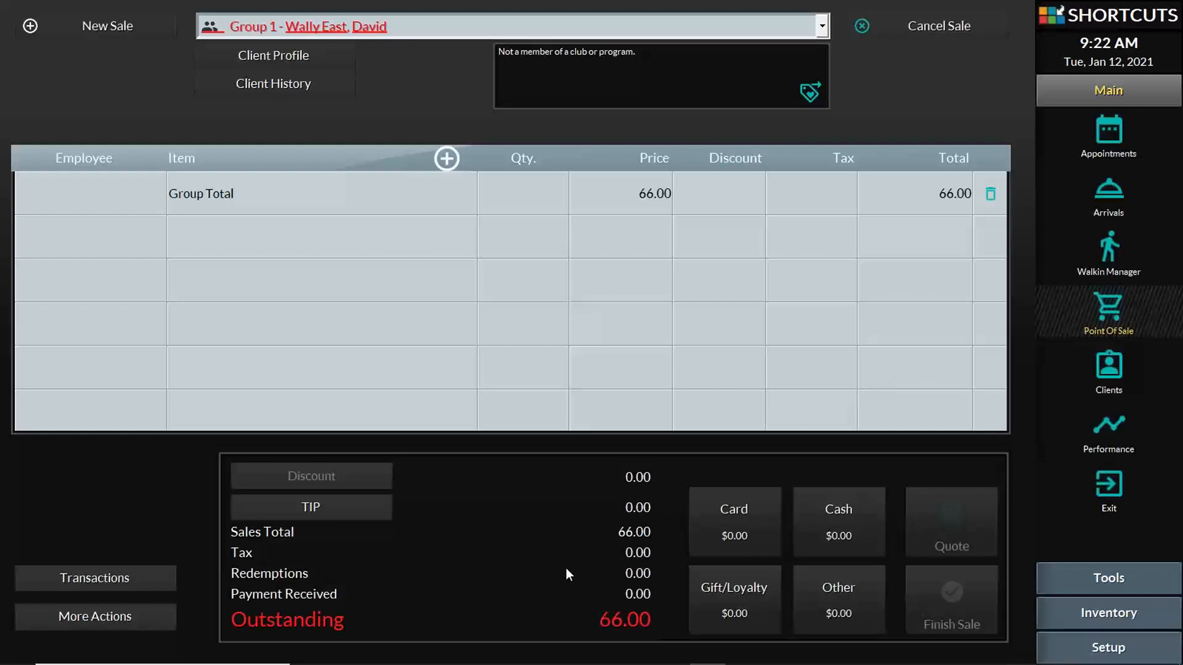
Switch to the WalkinManager-Basics.pptx presentation in PowerPoint and start the slide show from the Live Demo slide
{"action": "left_click", "coordinate": [571, 656]}
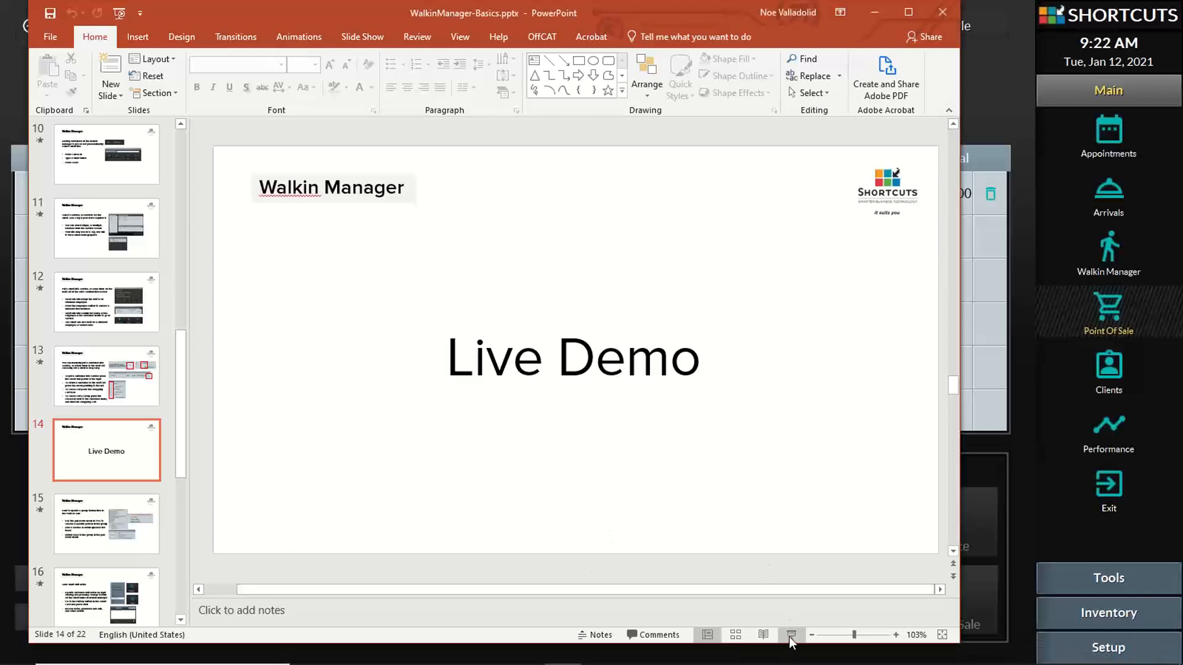
{"action": "left_click", "coordinate": [790, 635]}
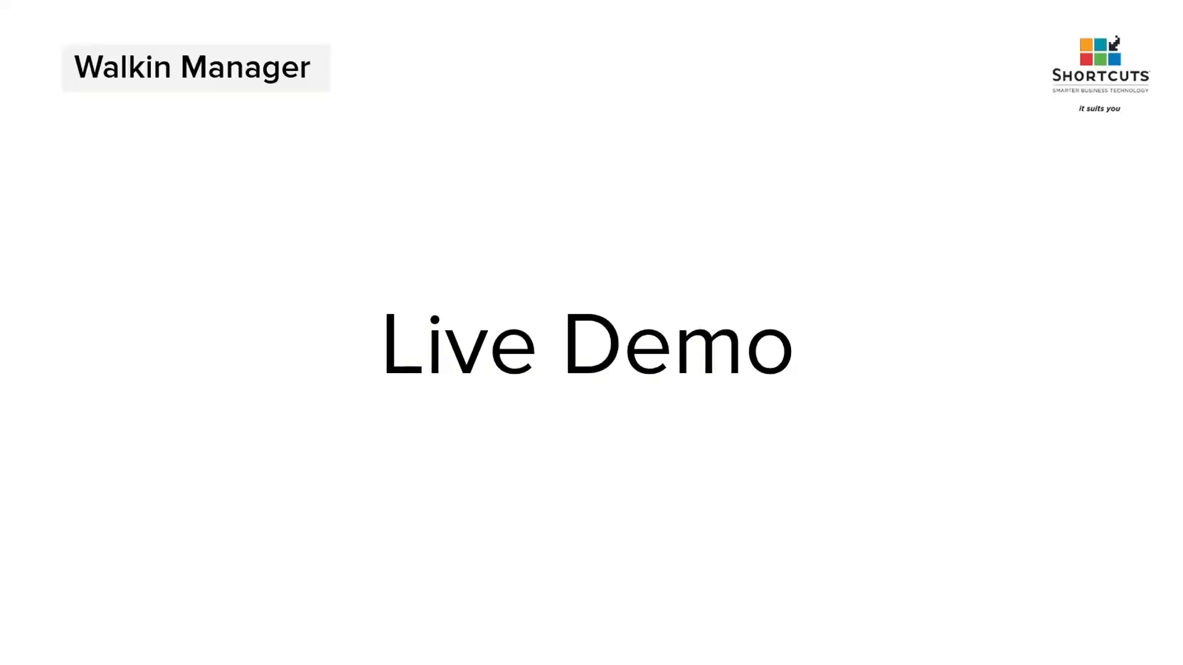
Advance the slide show to the slide on updating a group transaction in the Point of Sale
{"action": "left_click", "coordinate": [795, 427]}
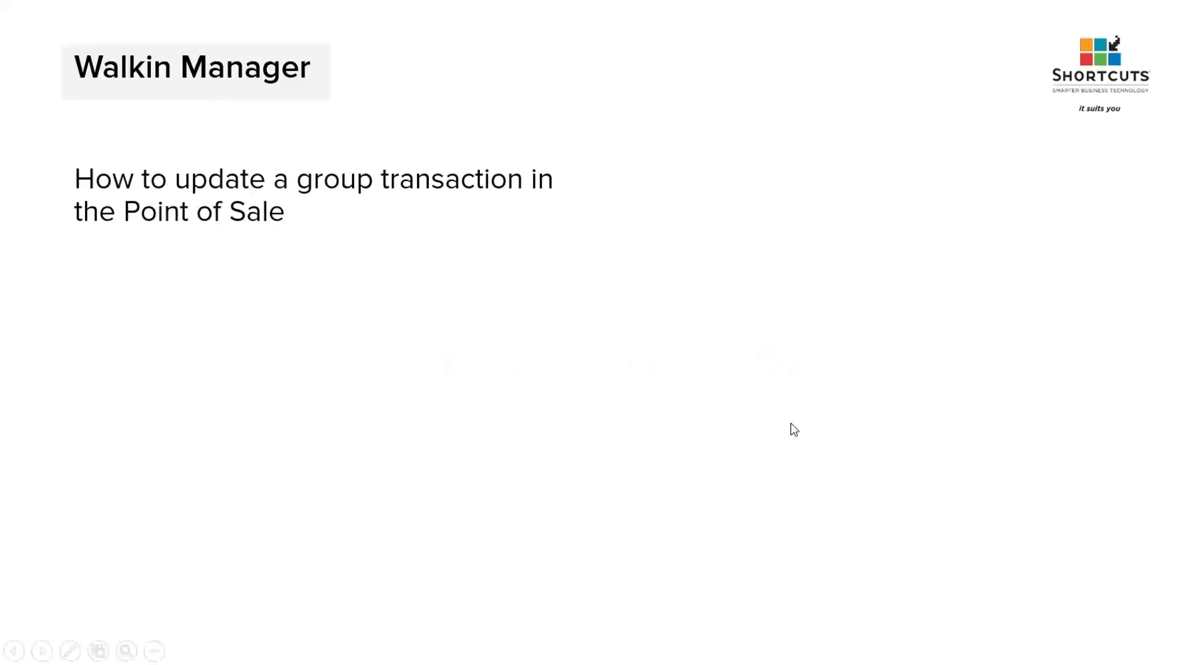
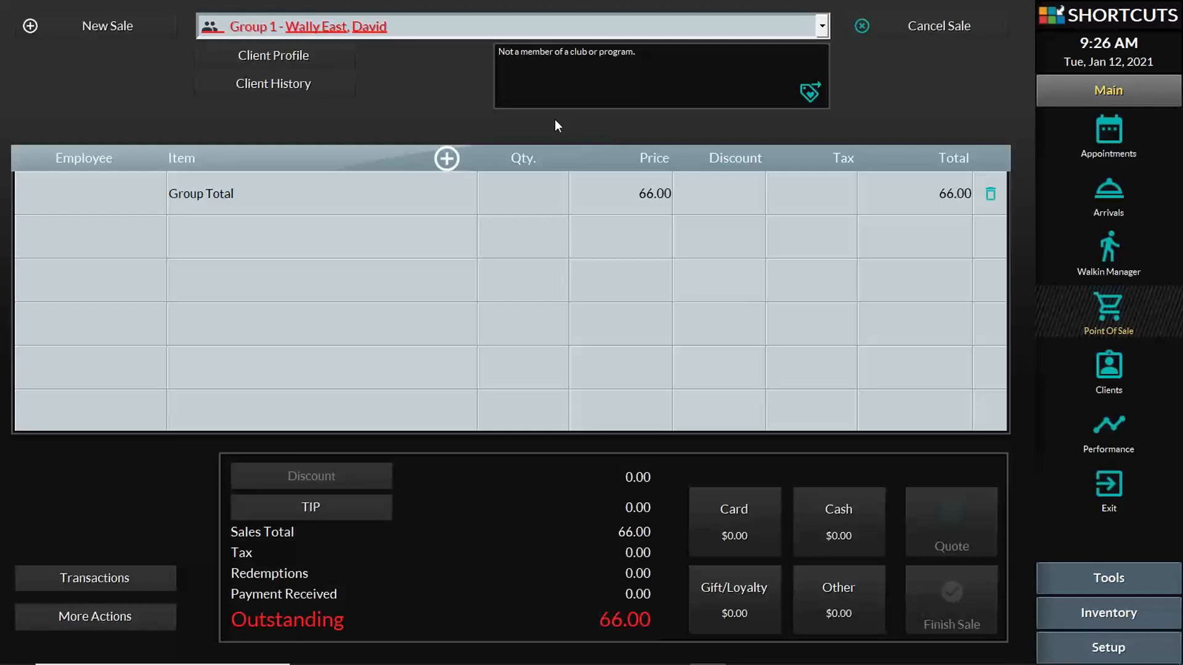
Switch from the Group 1 sale to the individual sale of the second client listed under the group
{"action": "left_click", "coordinate": [567, 25]}
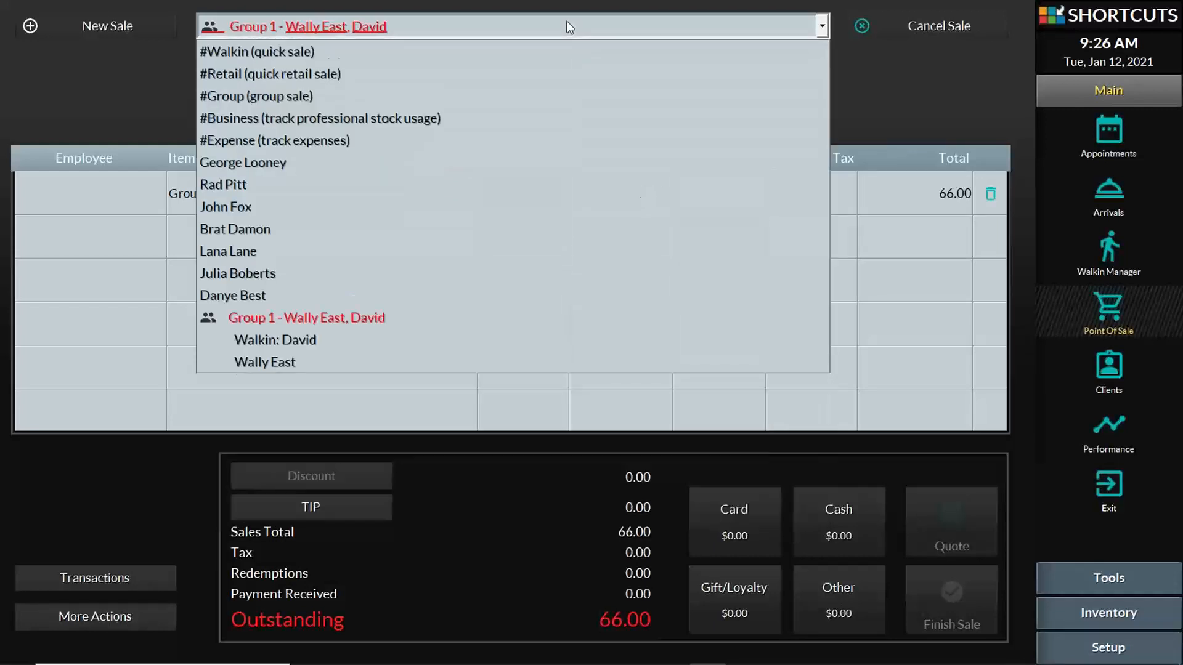
{"action": "left_click", "coordinate": [567, 24]}
{"action": "left_click", "coordinate": [567, 25]}
{"action": "left_click", "coordinate": [296, 364]}
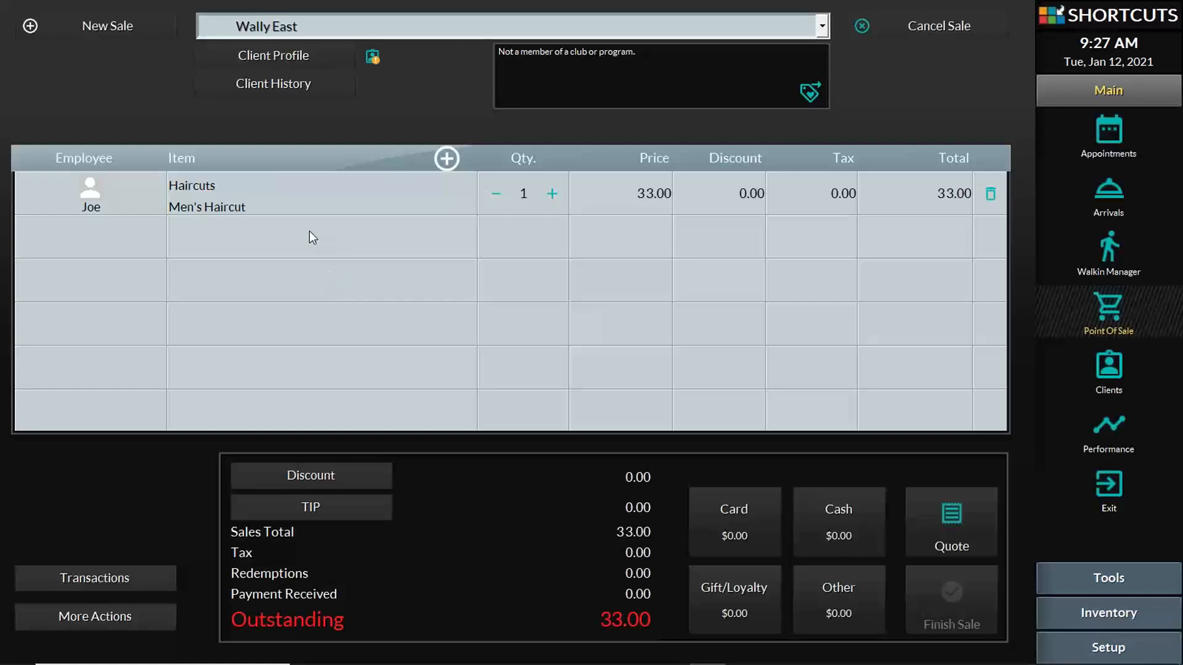
Add the Goldwell ADD VOLUME product AV SHAMPOO 300ML to this client's sale, credited to the same employee as the Men's Haircut
{"action": "left_click", "coordinate": [288, 238]}
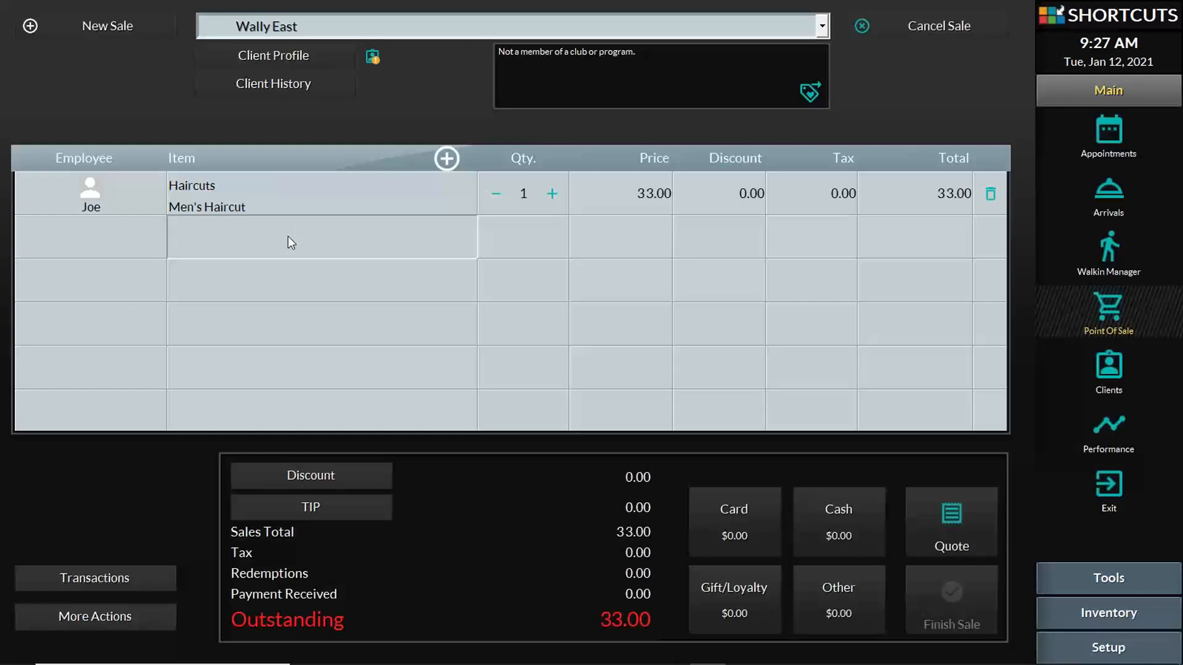
{"action": "left_click", "coordinate": [324, 243]}
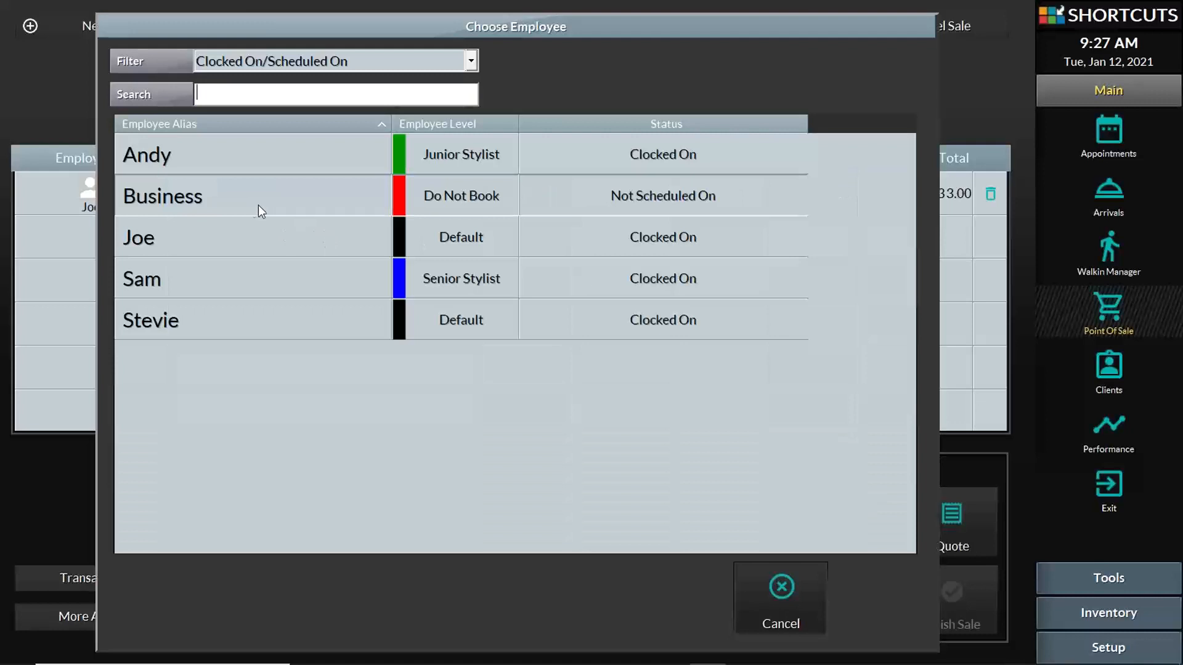
{"action": "left_click", "coordinate": [183, 232]}
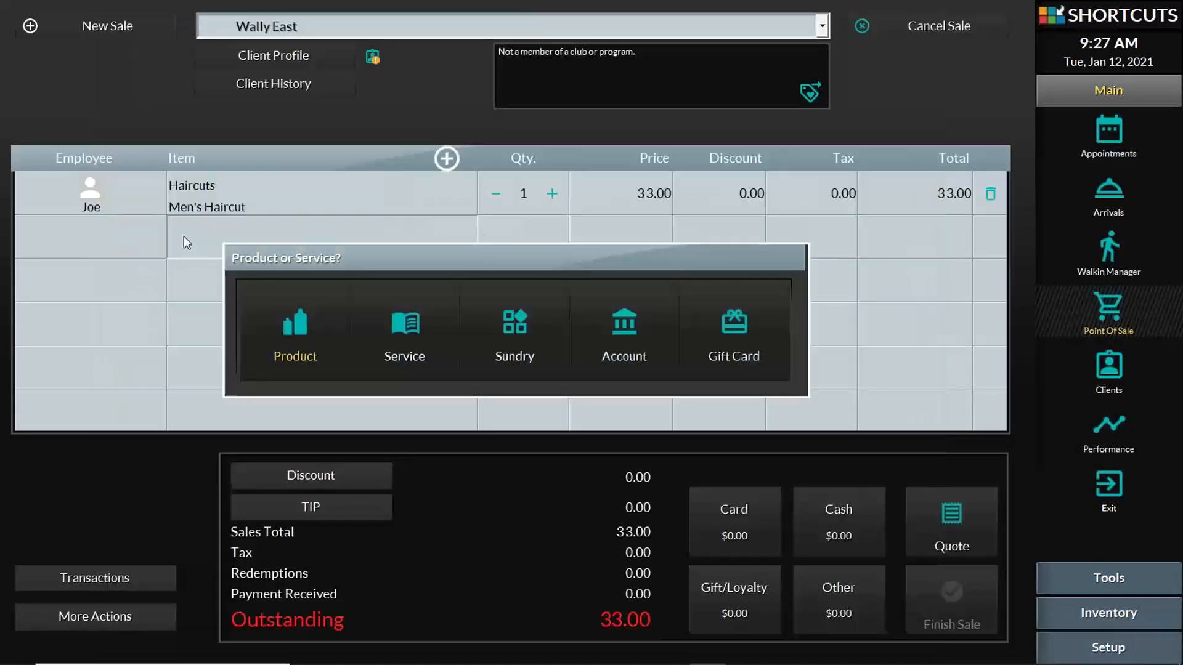
{"action": "left_click", "coordinate": [282, 323]}
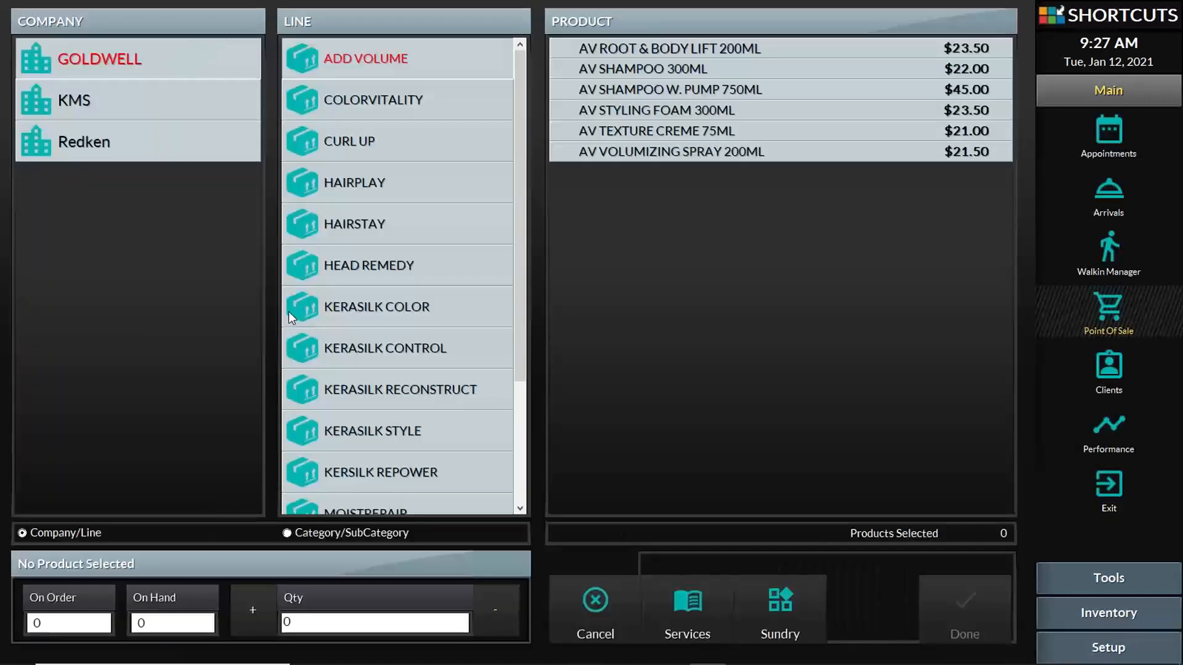
{"action": "left_click", "coordinate": [605, 72]}
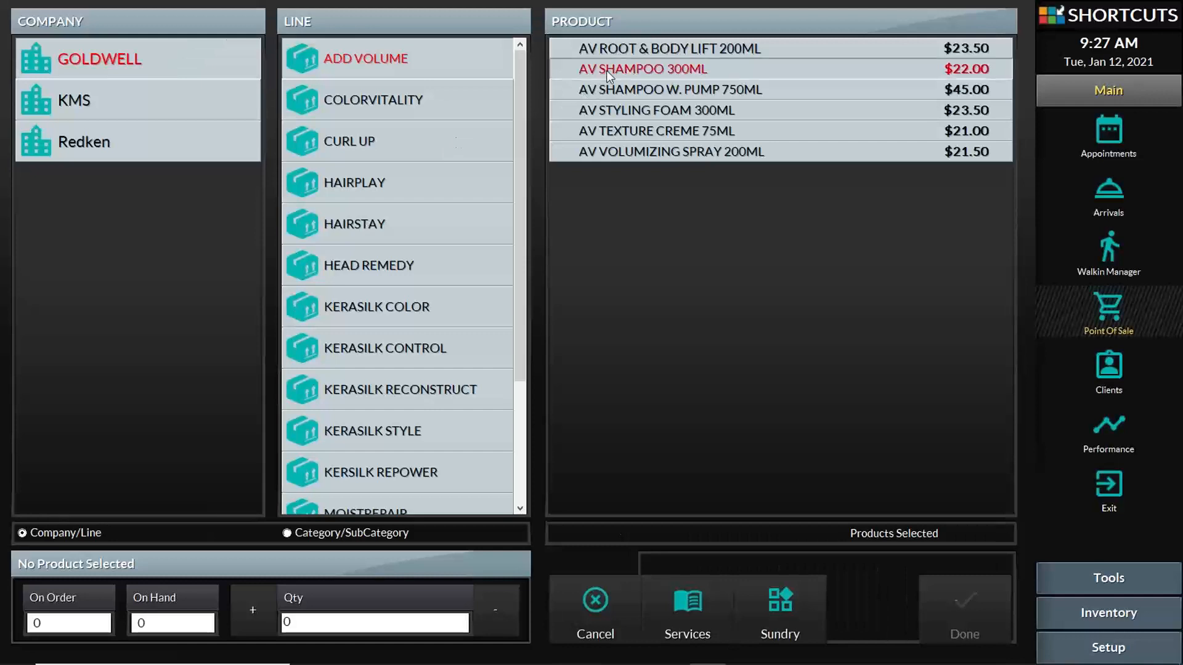
{"action": "left_click", "coordinate": [986, 619]}
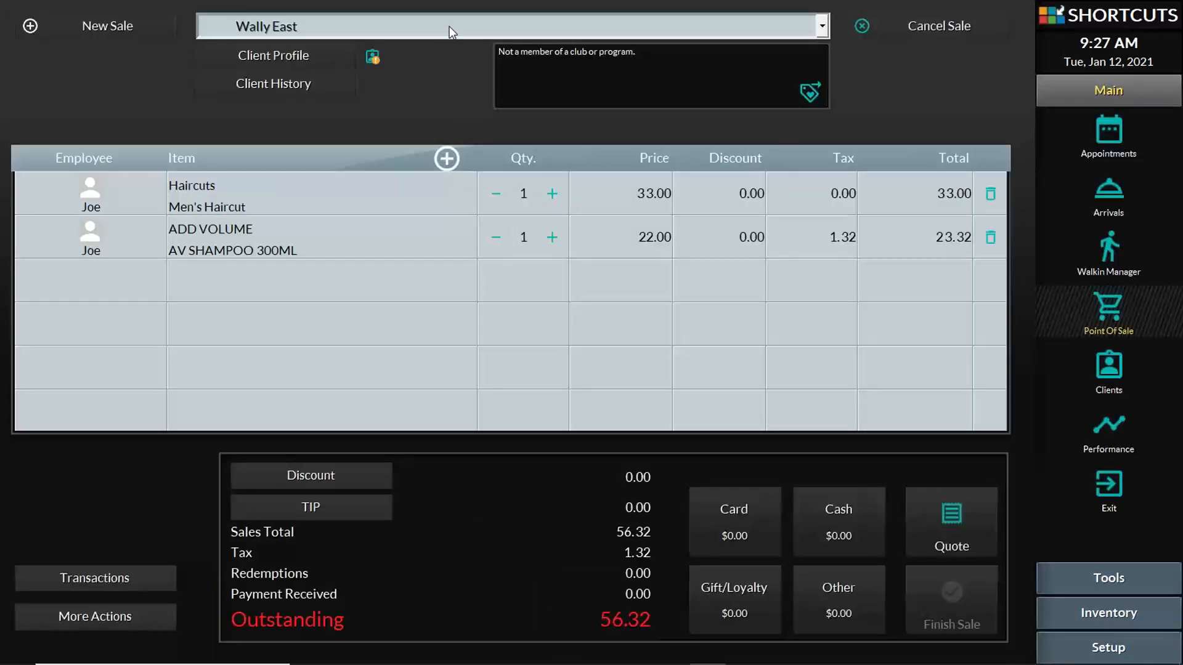
Return to the Group 1 sale, pay the full $89.32 by Visa and finish it without a receipt
{"action": "left_click", "coordinate": [472, 27]}
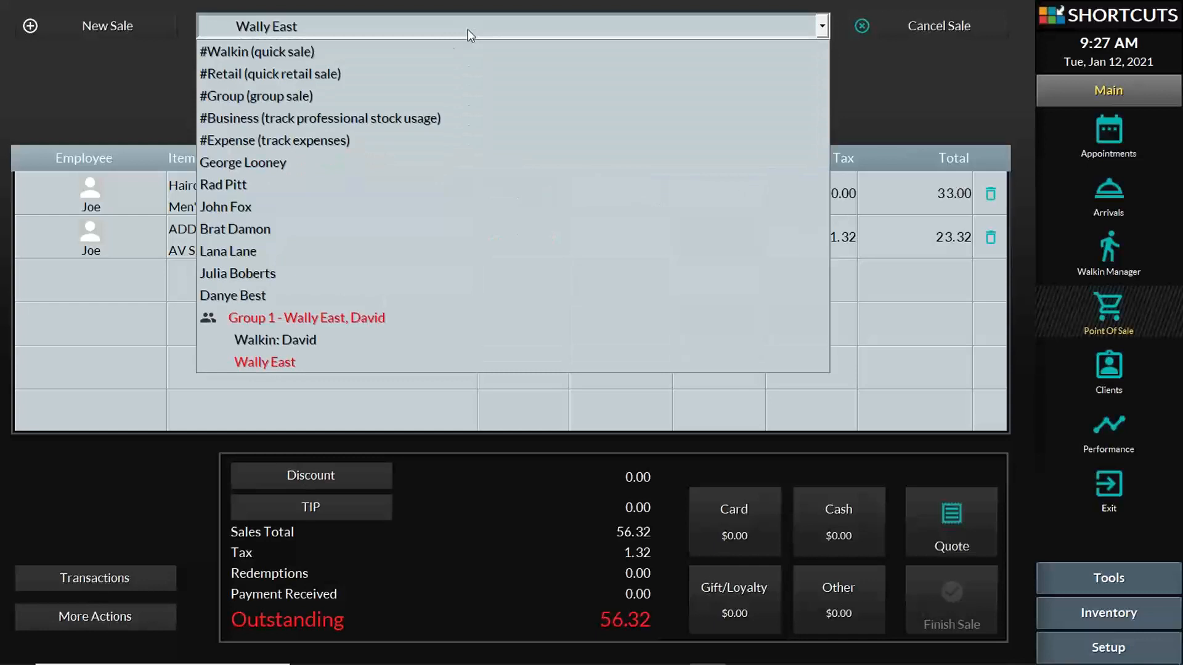
{"action": "left_click", "coordinate": [331, 320]}
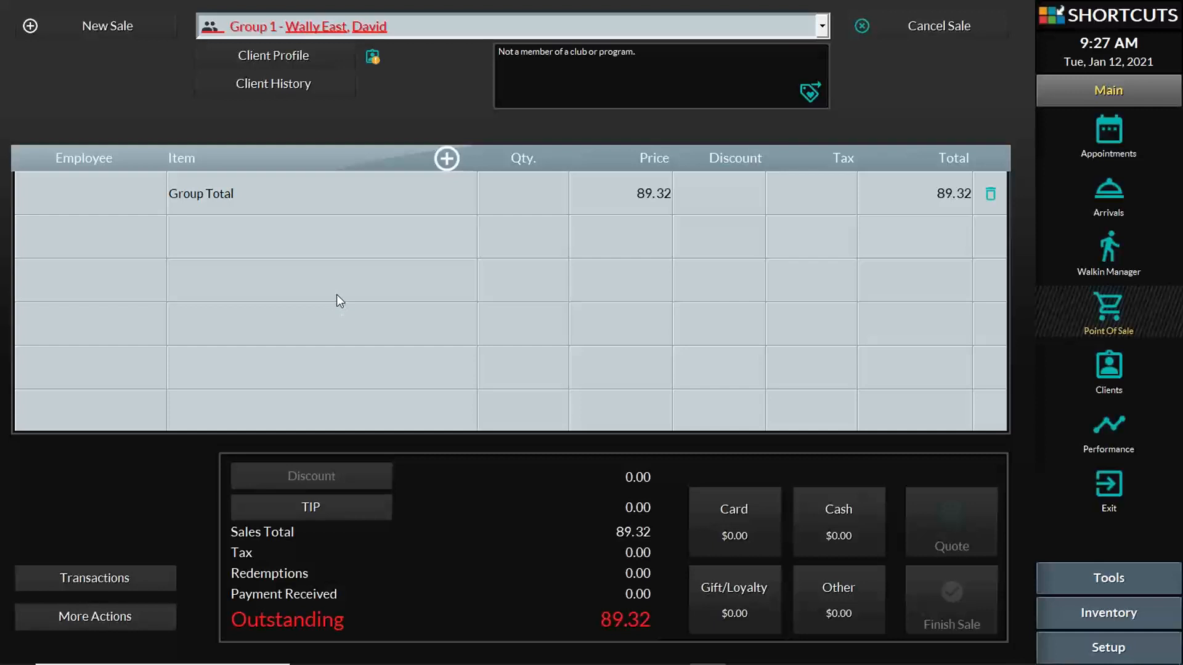
{"action": "left_click", "coordinate": [715, 506]}
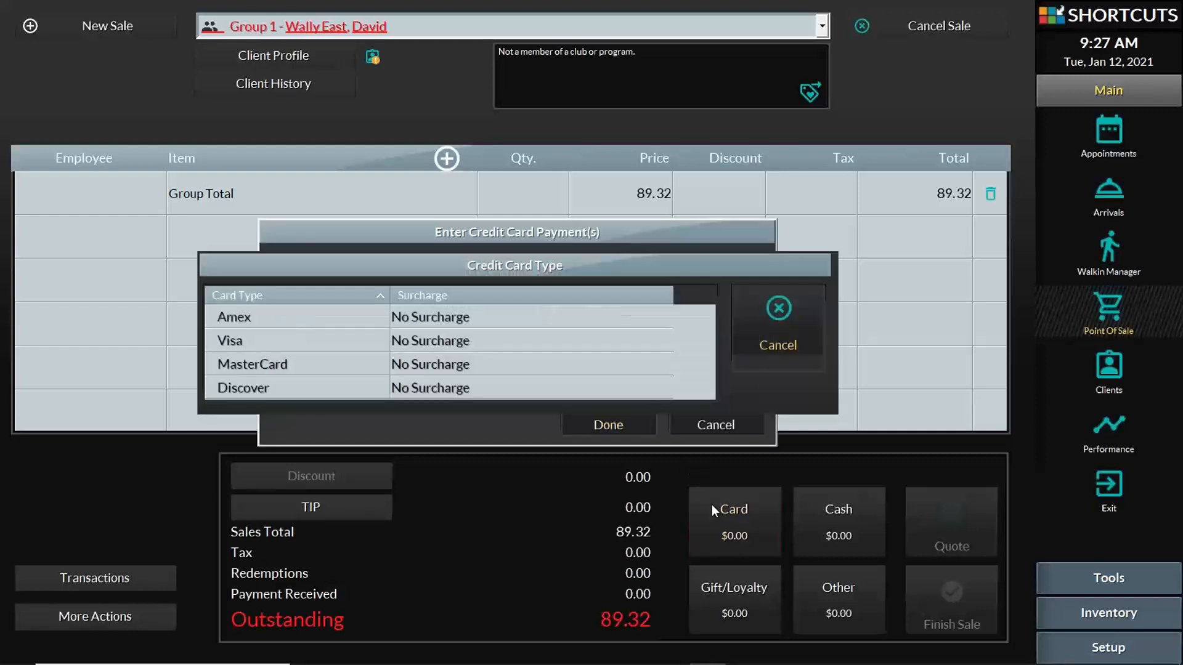
{"action": "left_click", "coordinate": [273, 349]}
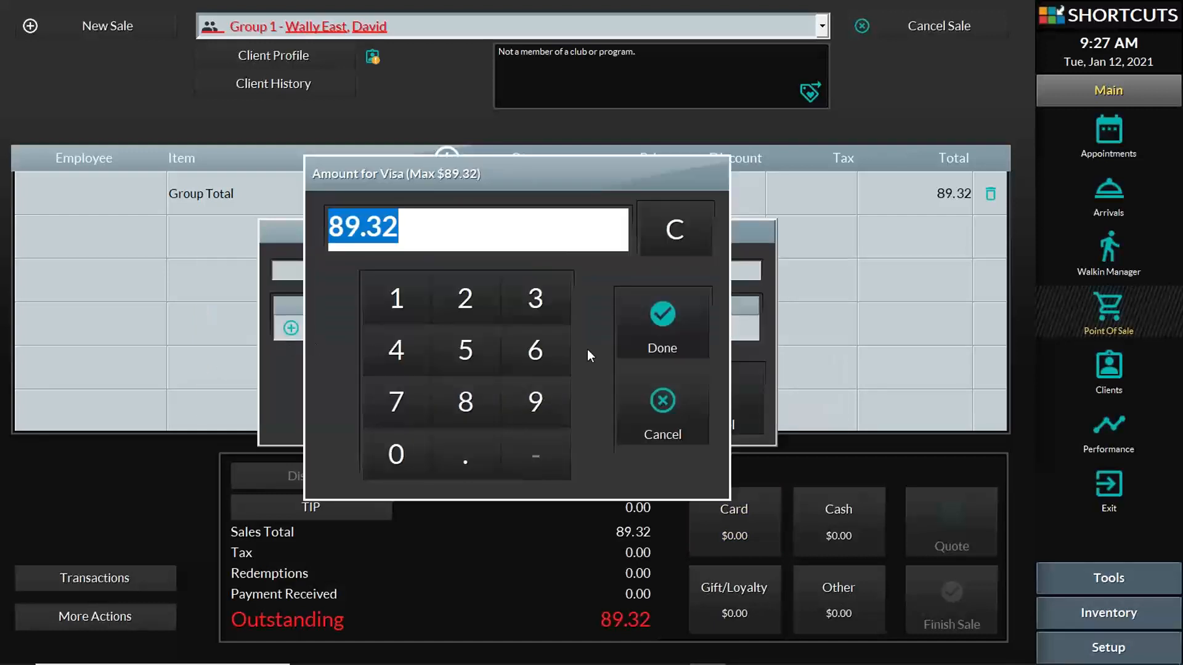
{"action": "left_click", "coordinate": [675, 324]}
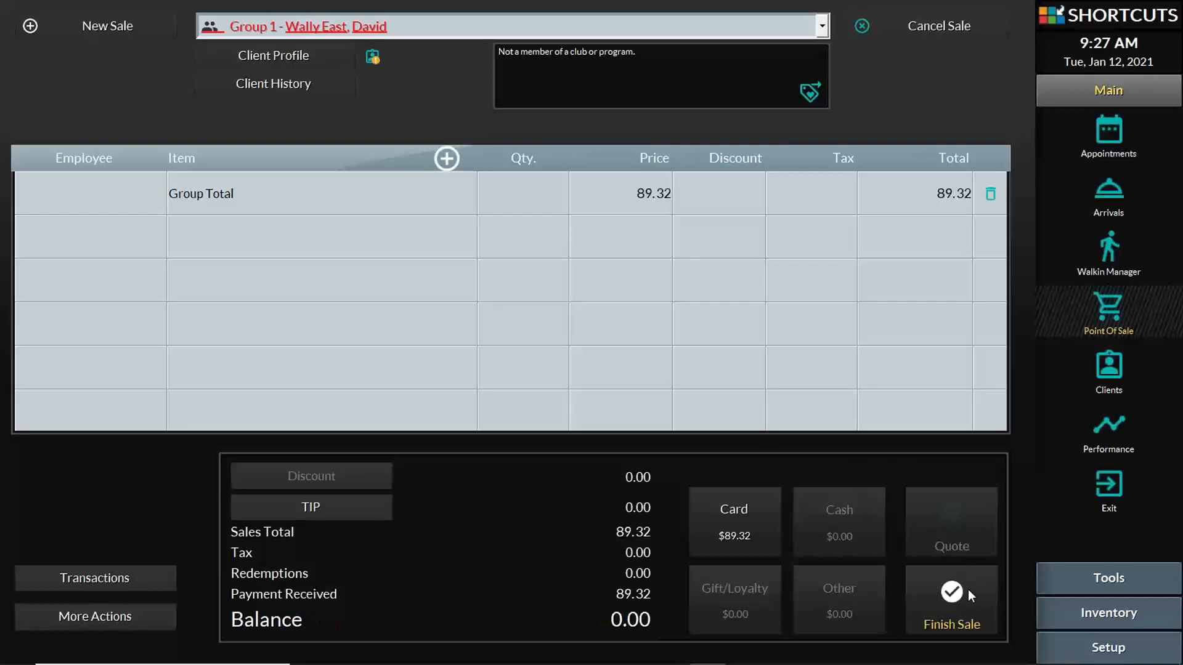
{"action": "left_click", "coordinate": [967, 590]}
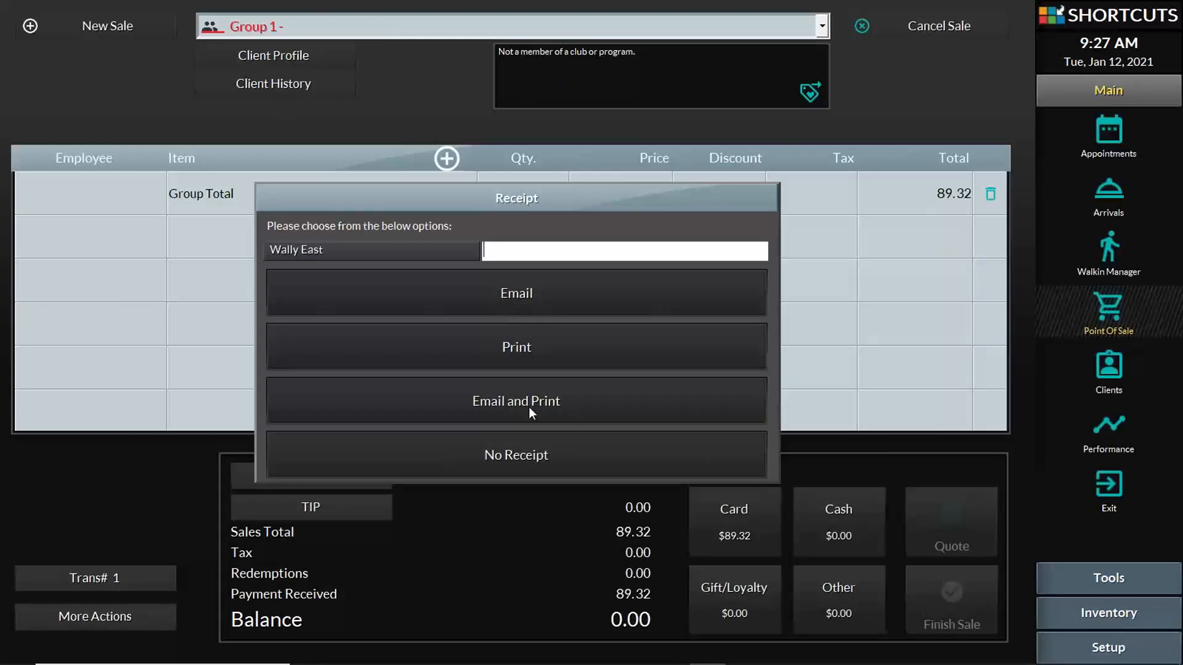
{"action": "left_click", "coordinate": [556, 458]}
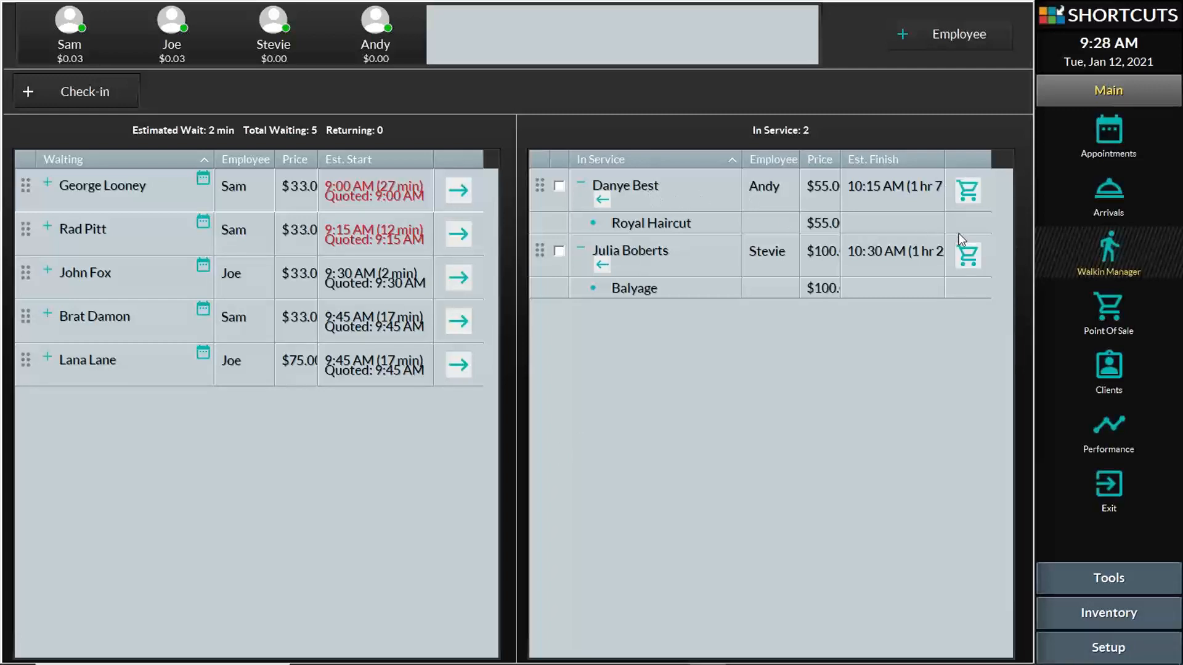
Check out the in-service Royal Haircut client, paying $55.00 by Visa and finishing the sale without a receipt
{"action": "left_click", "coordinate": [971, 190]}
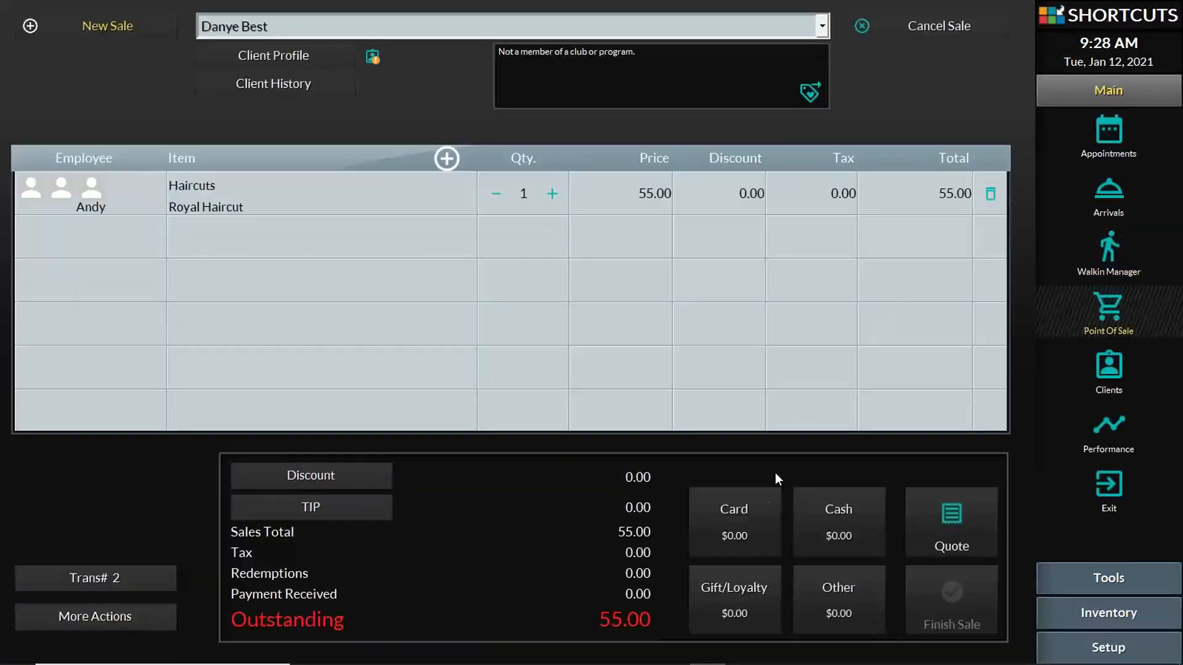
{"action": "left_click", "coordinate": [764, 512]}
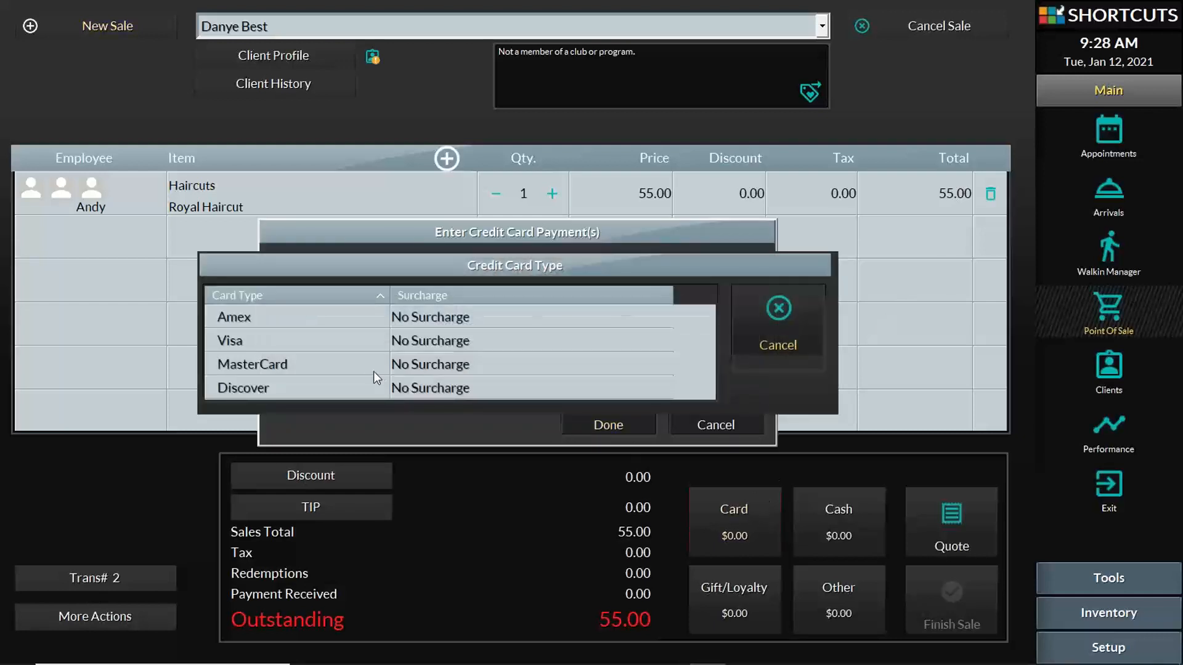
{"action": "left_click", "coordinate": [333, 341]}
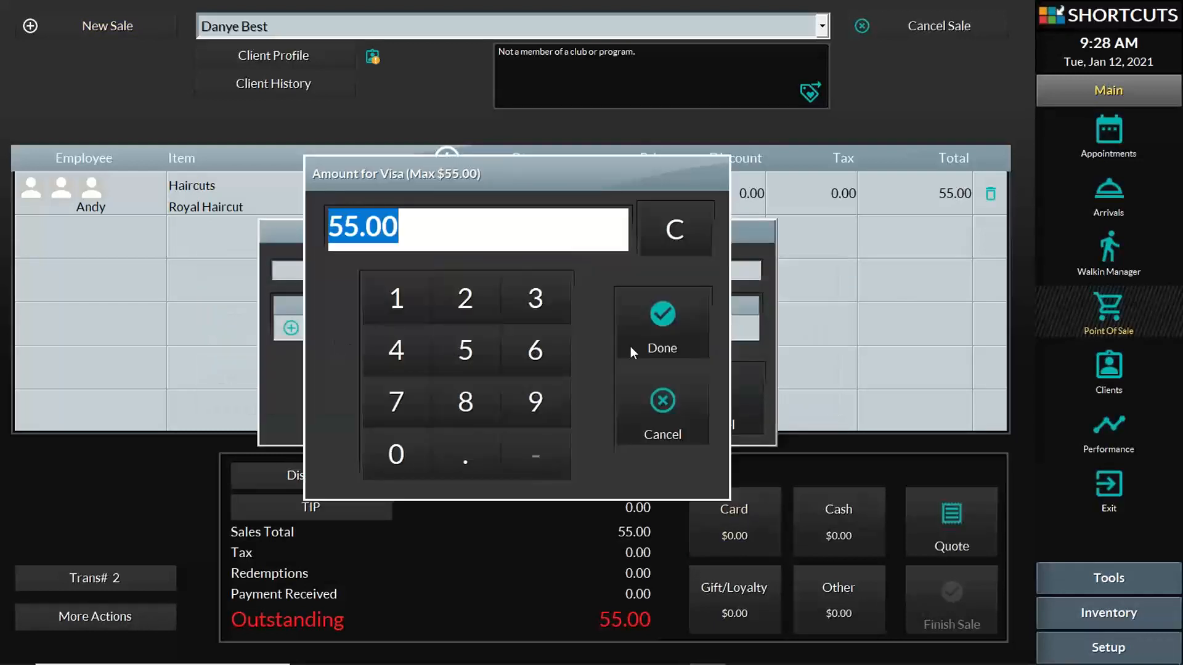
{"action": "left_click", "coordinate": [653, 339]}
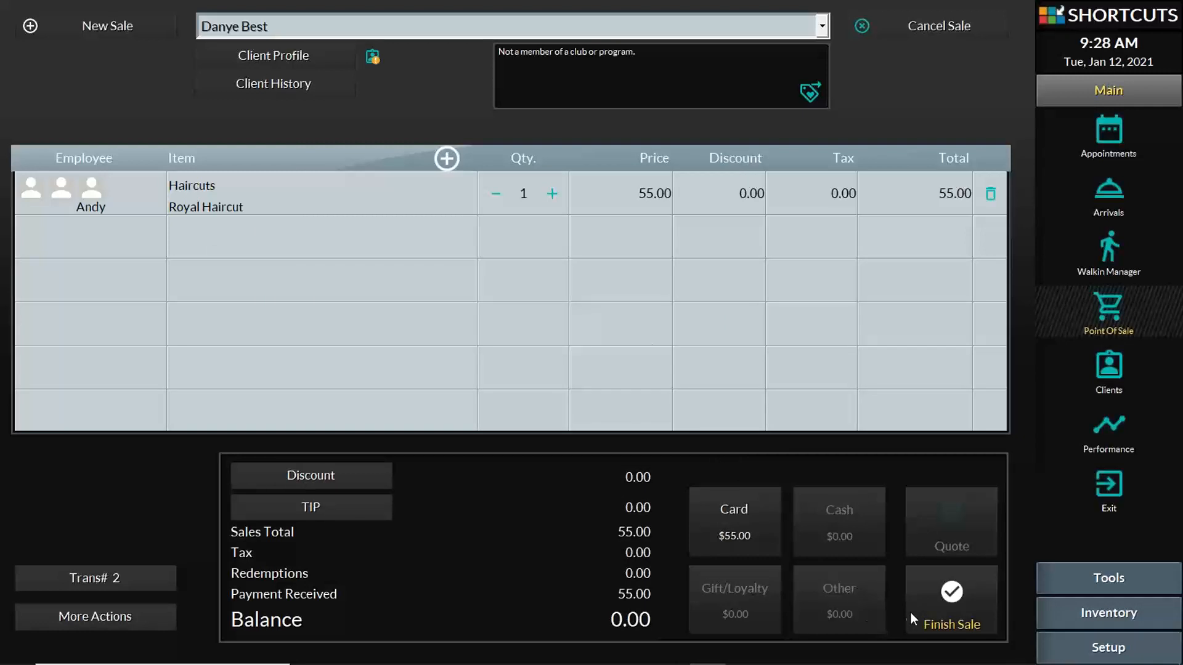
{"action": "left_click", "coordinate": [931, 594]}
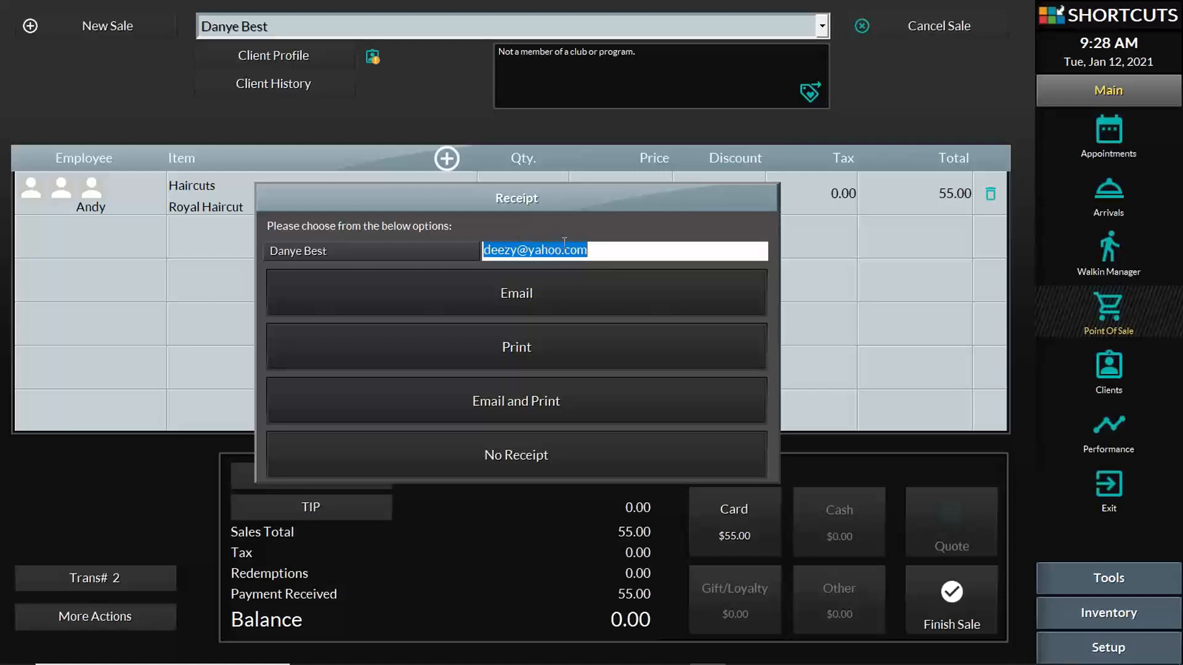
{"action": "left_click", "coordinate": [537, 290]}
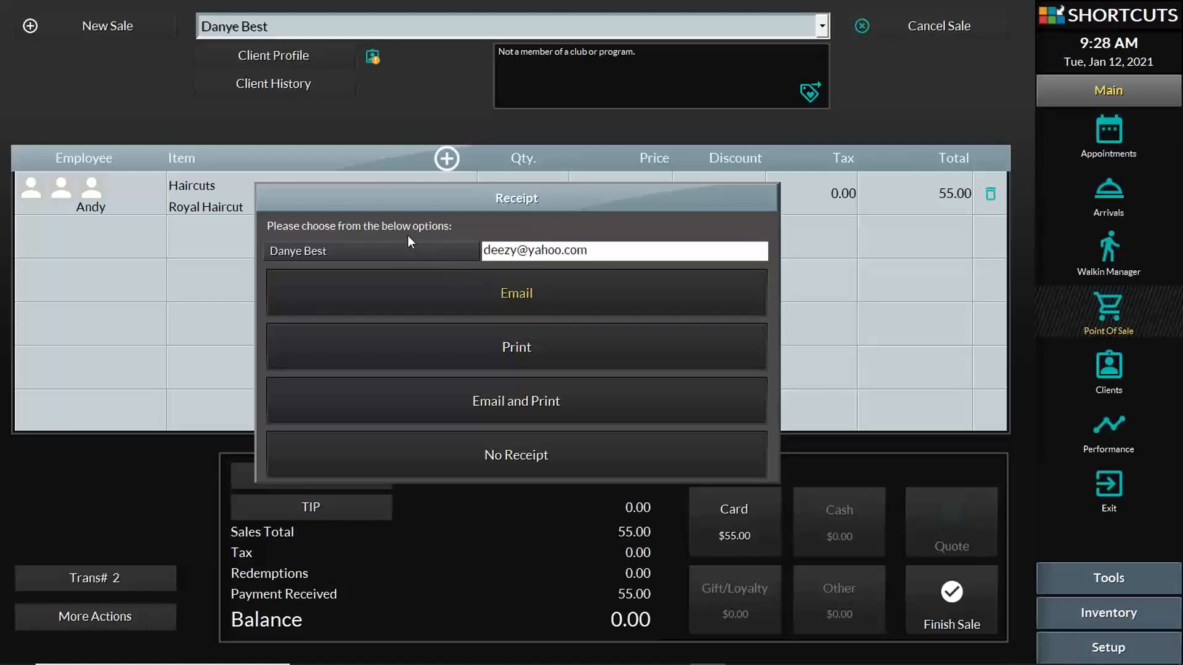
{"action": "left_click", "coordinate": [482, 457]}
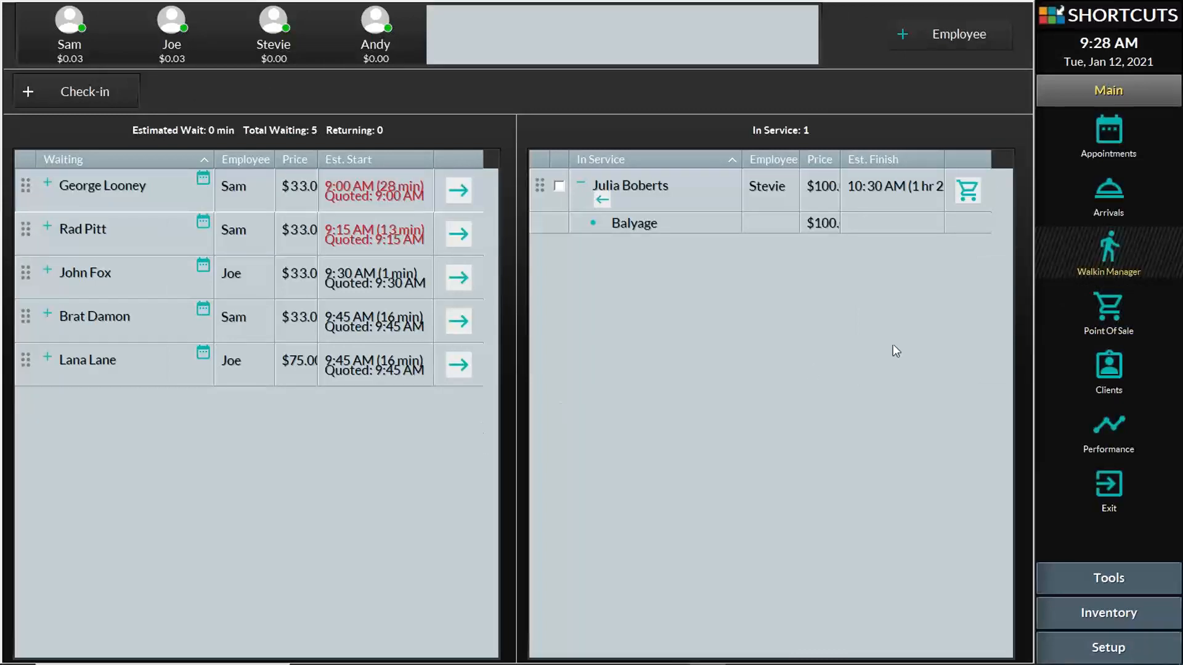
Start a #Walkin (quick sale) in the Point Of Sale
{"action": "left_click", "coordinate": [1105, 304]}
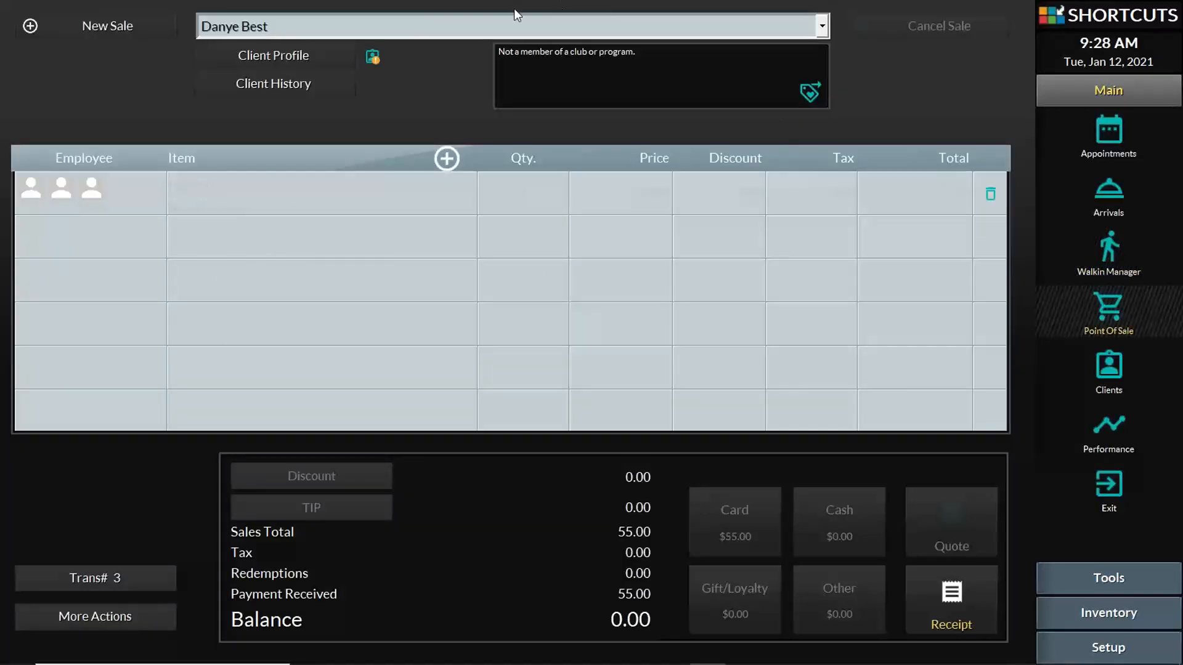
{"action": "left_click", "coordinate": [523, 31]}
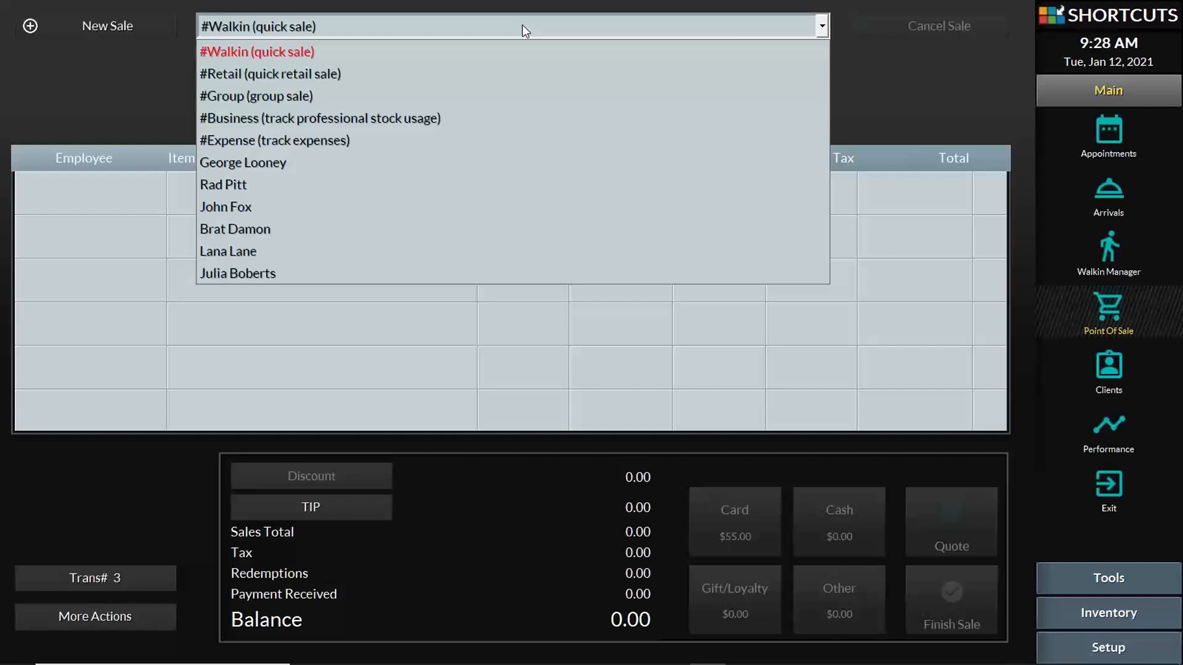
{"action": "left_click", "coordinate": [523, 31]}
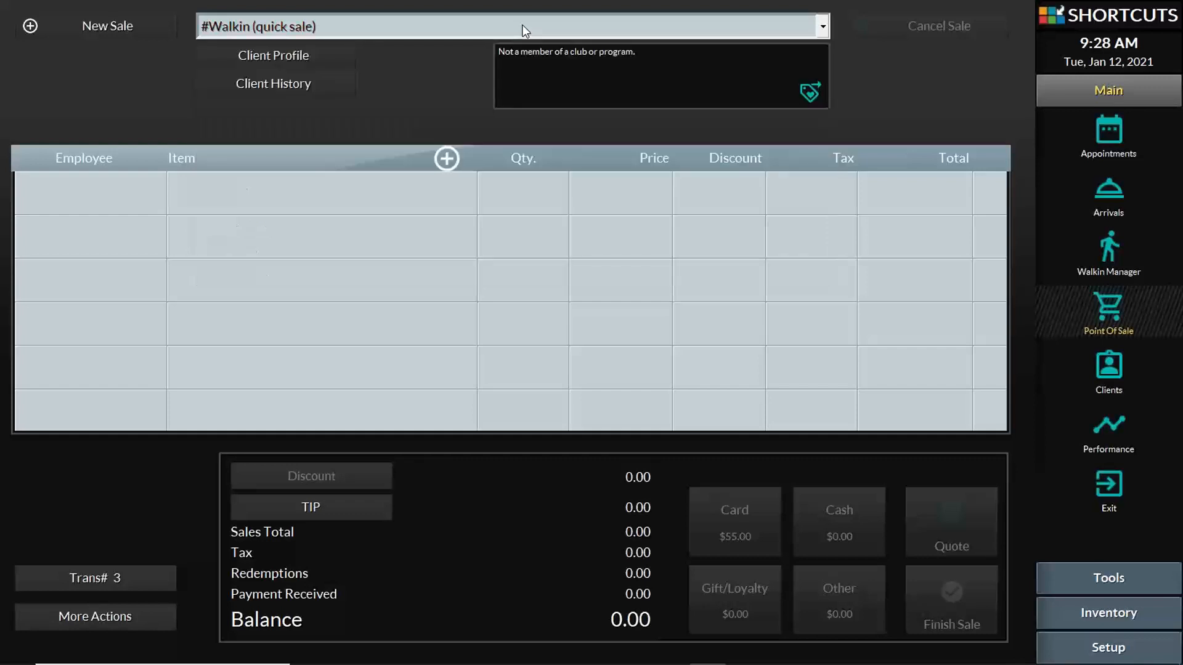
{"action": "left_click", "coordinate": [522, 30]}
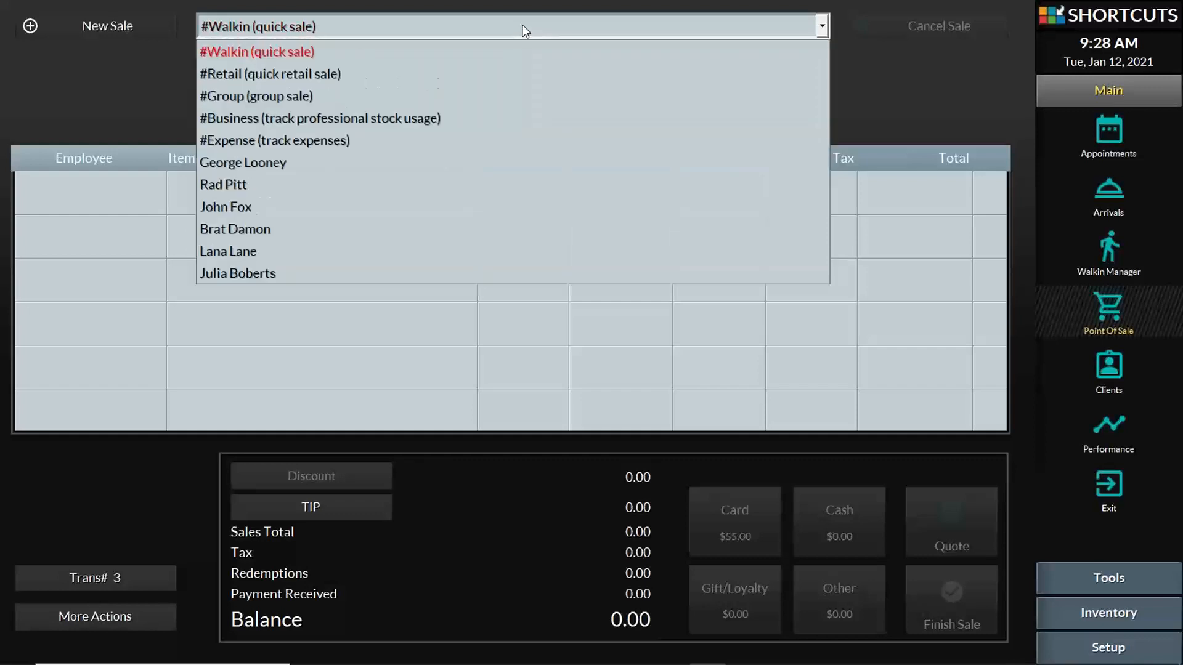
{"action": "left_click", "coordinate": [297, 49]}
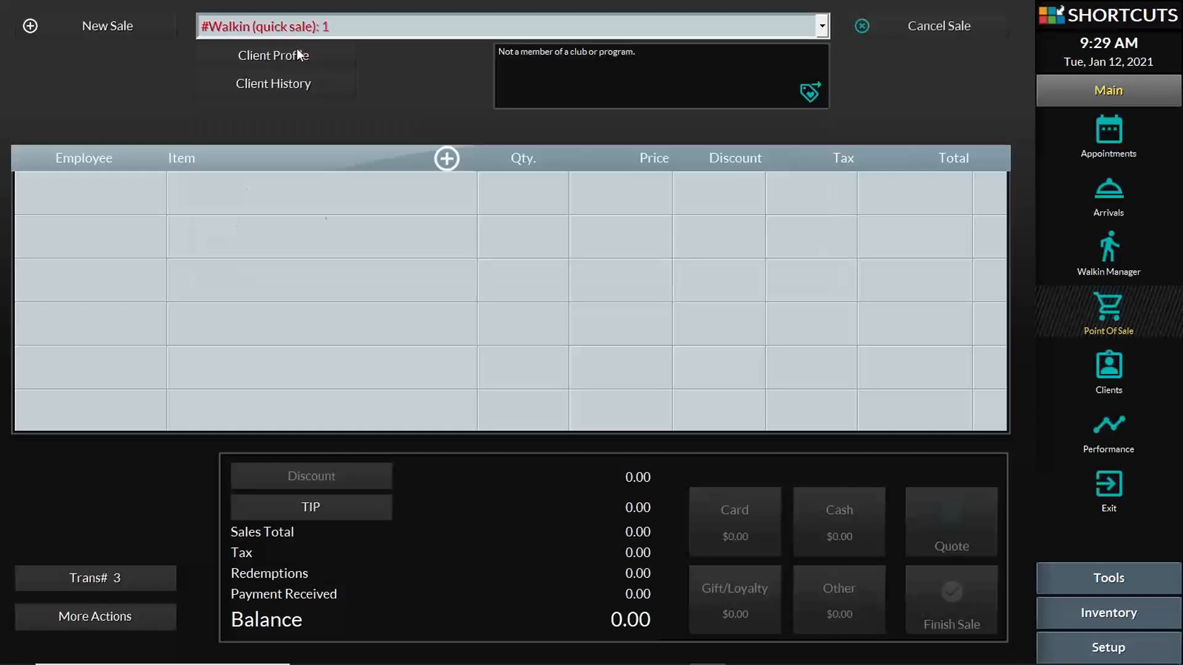
Add a Men's Haircut from the Haircuts category to the quick sale, performed by the Senior Stylist
{"action": "left_click", "coordinate": [306, 199]}
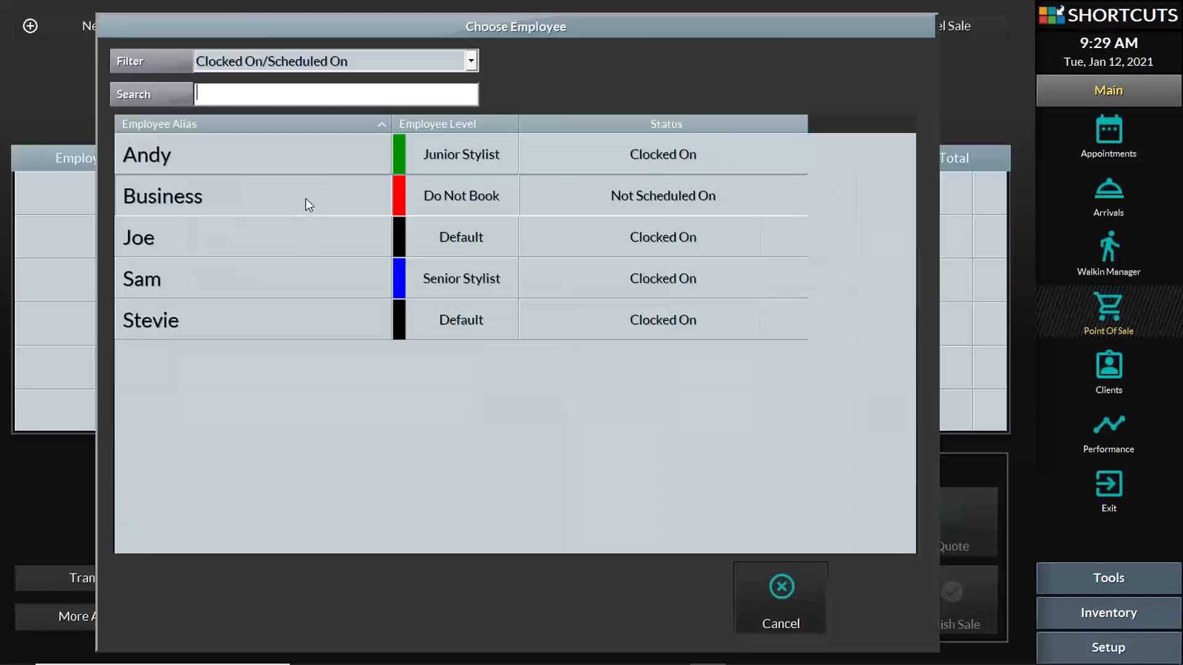
{"action": "left_click", "coordinate": [194, 279]}
{"action": "left_click", "coordinate": [447, 326]}
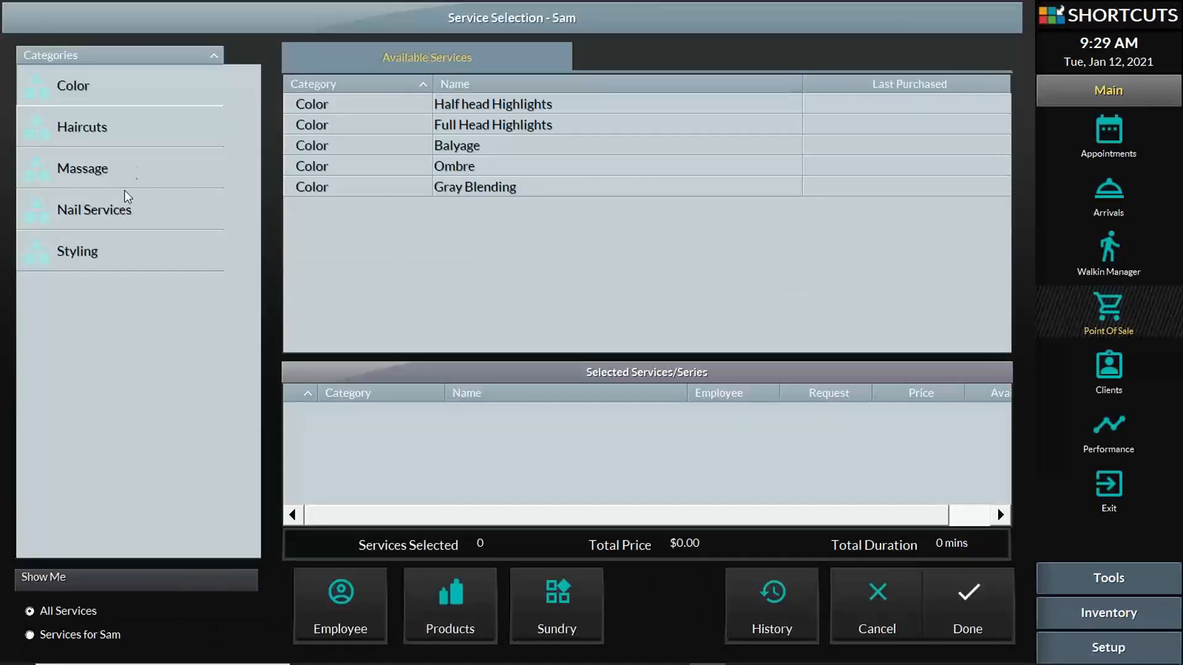
{"action": "left_click", "coordinate": [126, 129]}
{"action": "left_click", "coordinate": [494, 130]}
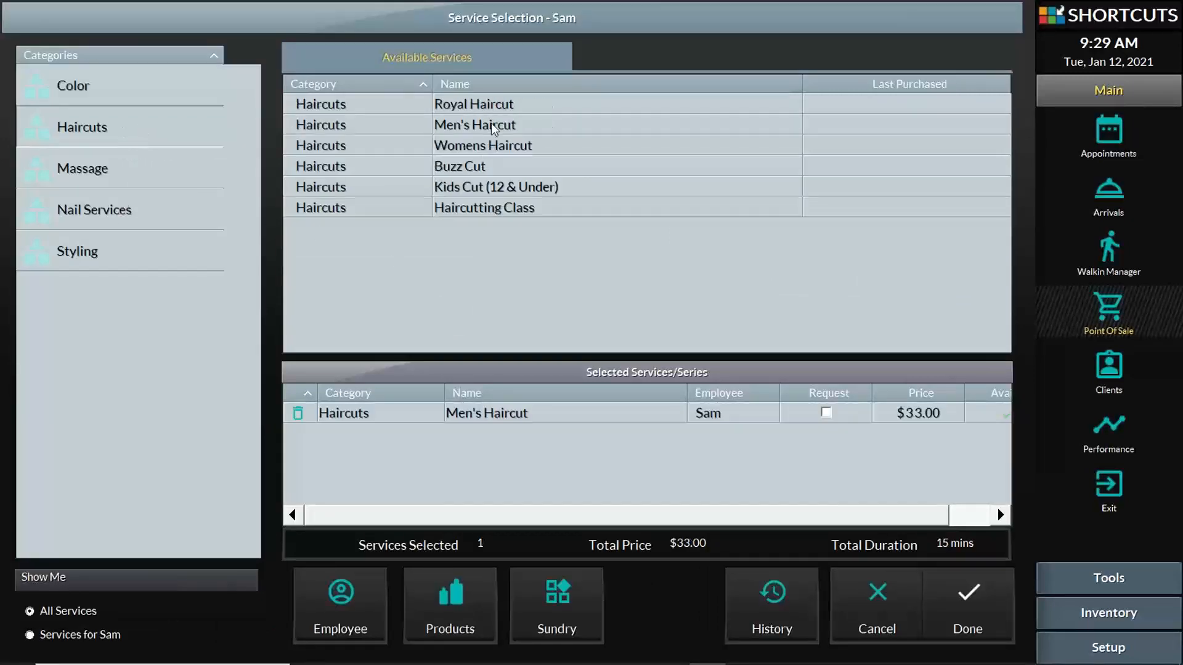
{"action": "left_click", "coordinate": [970, 616]}
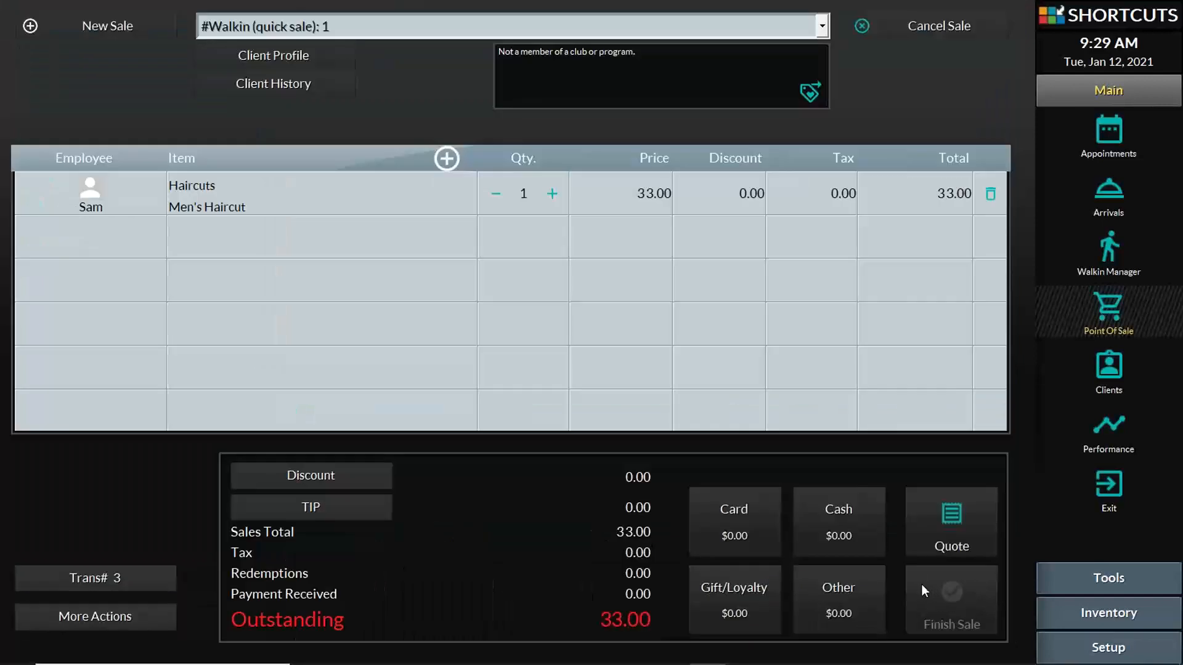
Pay the quick sale's full $33.00 in cash and finish the sale
{"action": "left_click", "coordinate": [812, 515]}
{"action": "left_click", "coordinate": [679, 341]}
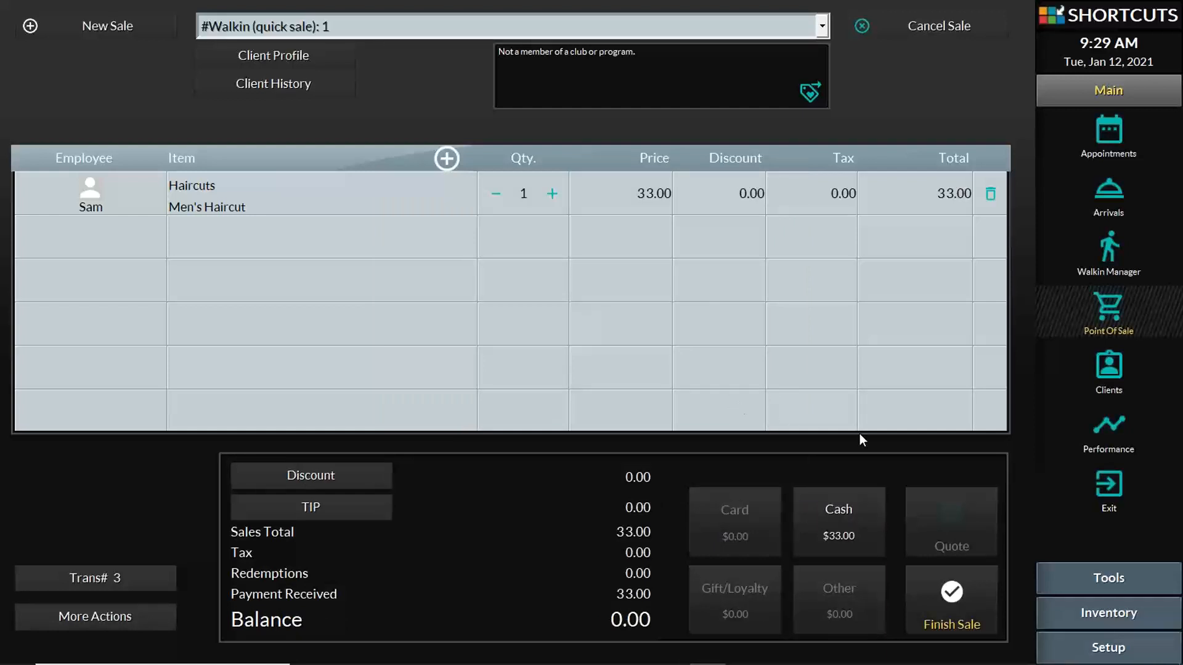
{"action": "left_click", "coordinate": [963, 605]}
Move the waiting clients quoted for 9:00 AM and 9:30 AM into service in the Walkin Manager
{"action": "left_click", "coordinate": [464, 31]}
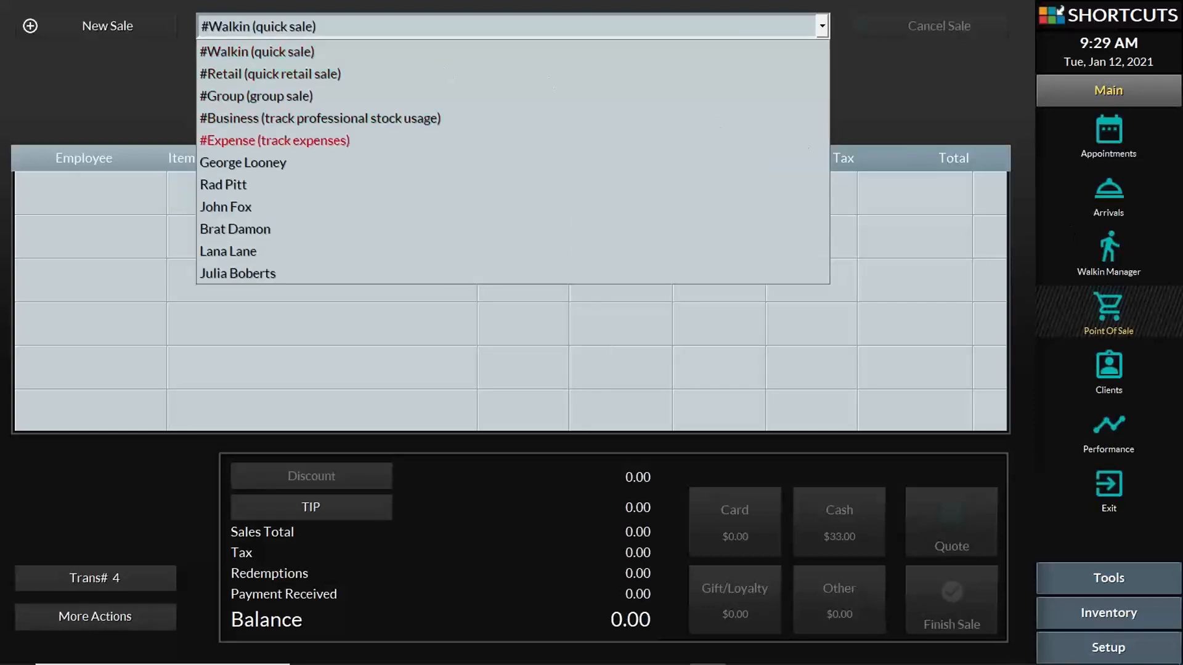
{"action": "left_click", "coordinate": [1111, 257]}
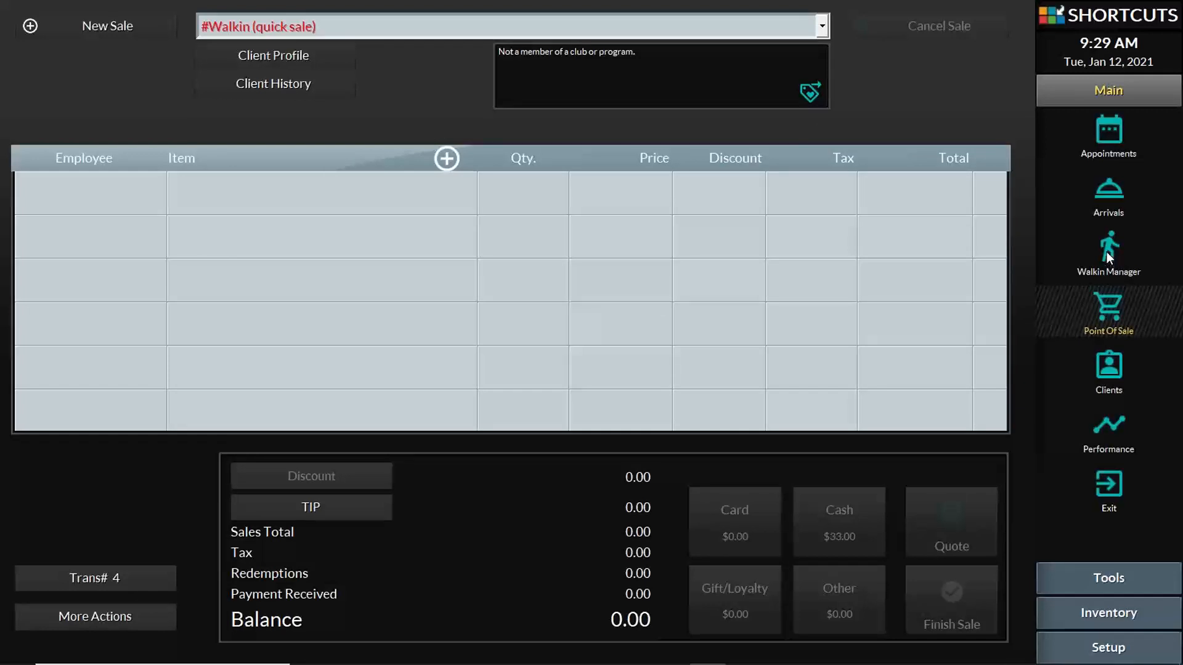
{"action": "left_click", "coordinate": [1106, 250]}
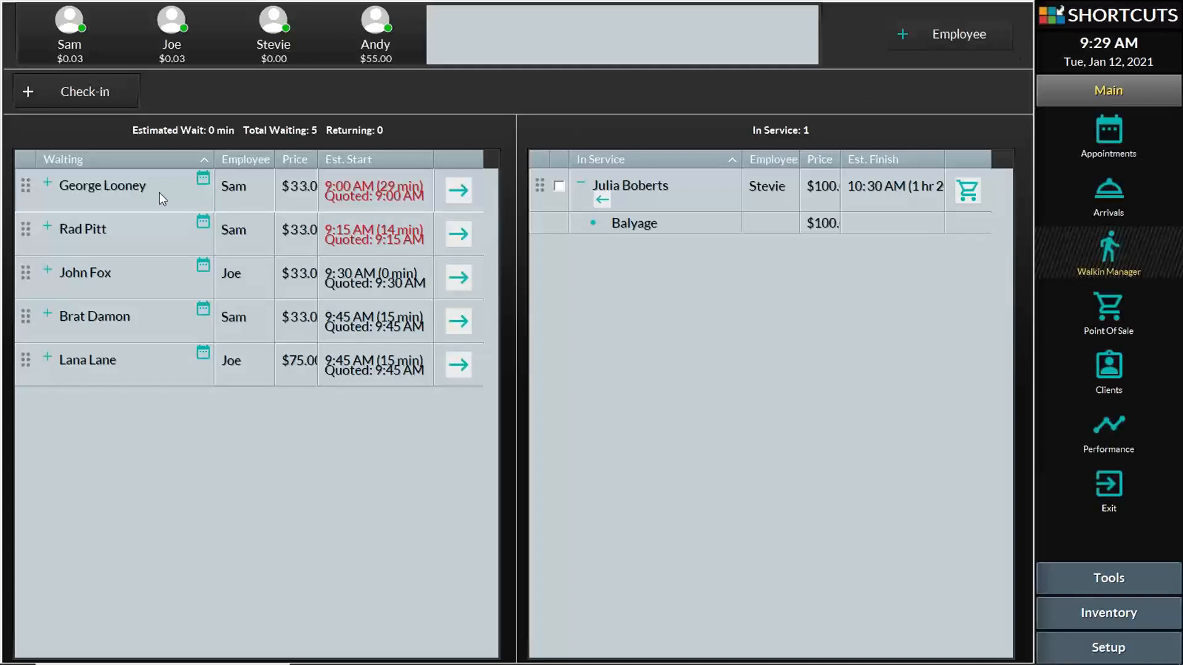
{"action": "left_click", "coordinate": [458, 193]}
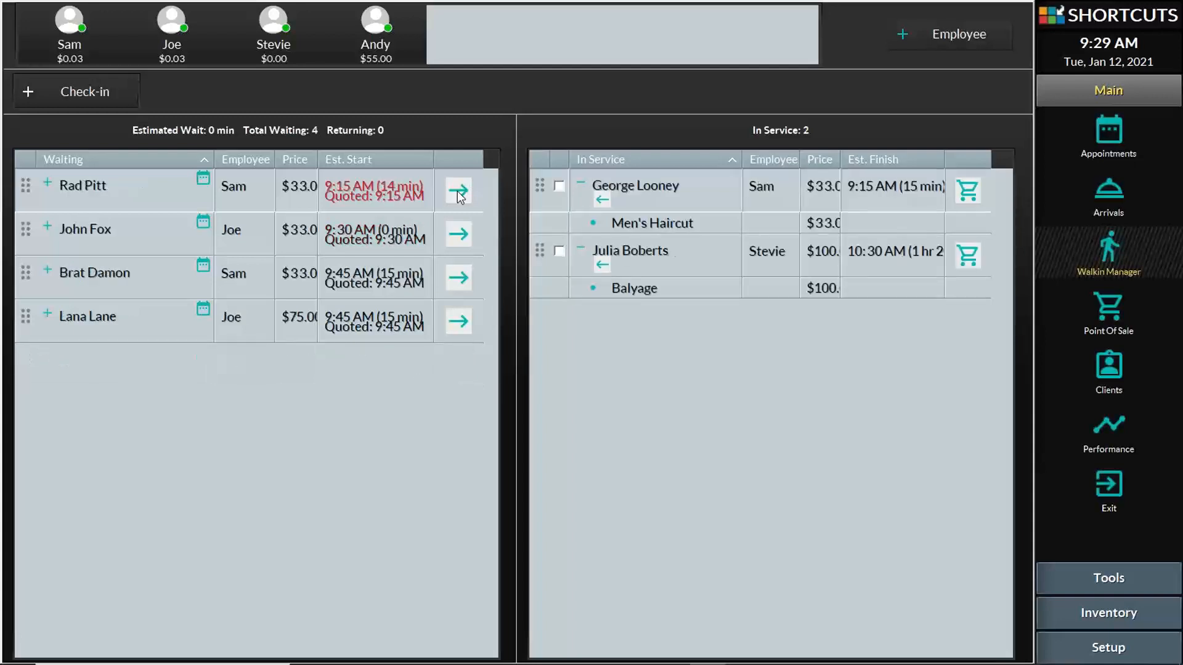
{"action": "left_click", "coordinate": [460, 235]}
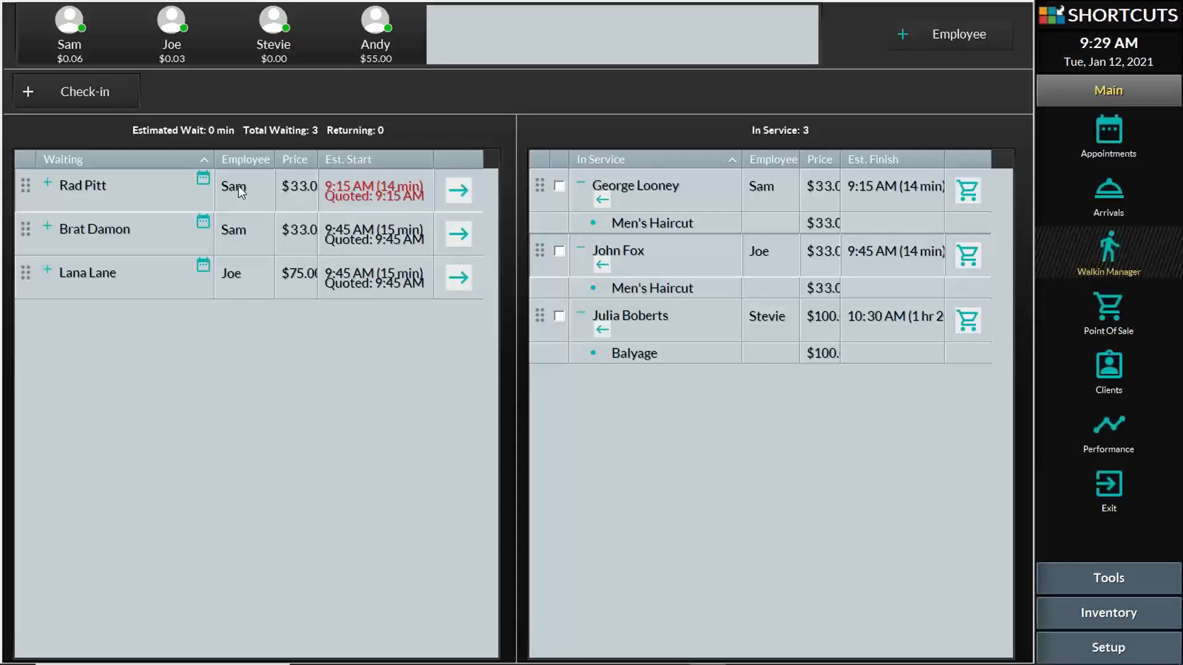
Reassign the 9:15 AM waiting client's Men's Haircut to the fourth clocked-in employee and move the client into service
{"action": "right_click", "coordinate": [28, 188]}
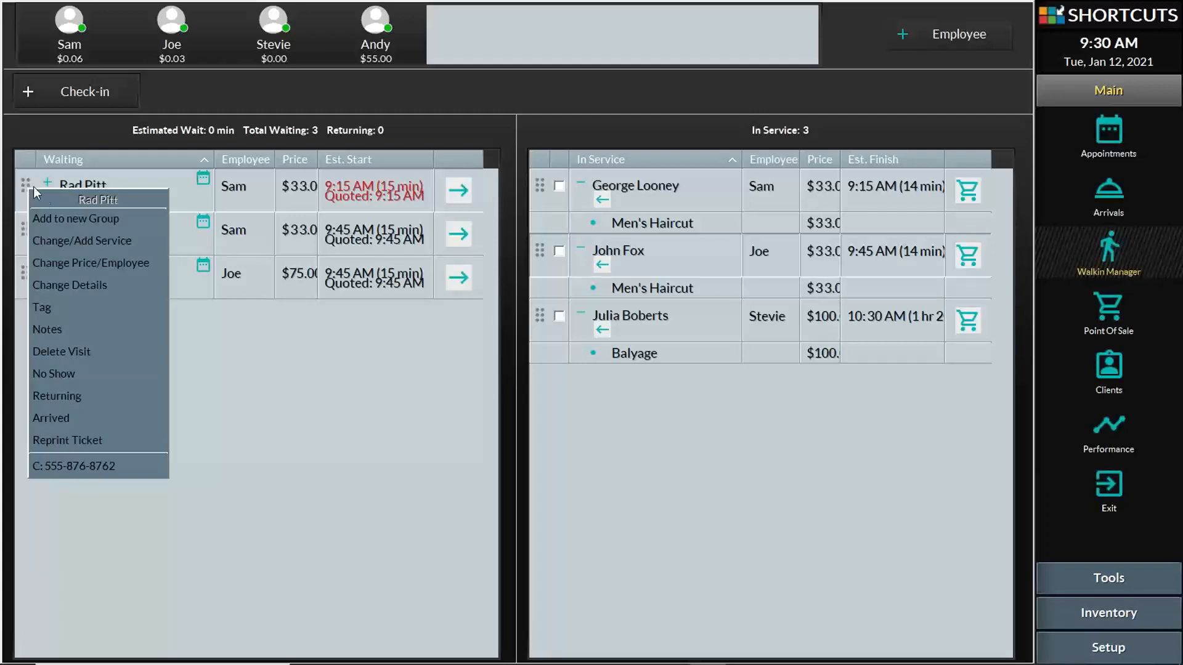
{"action": "left_click", "coordinate": [113, 264]}
{"action": "left_click", "coordinate": [749, 346]}
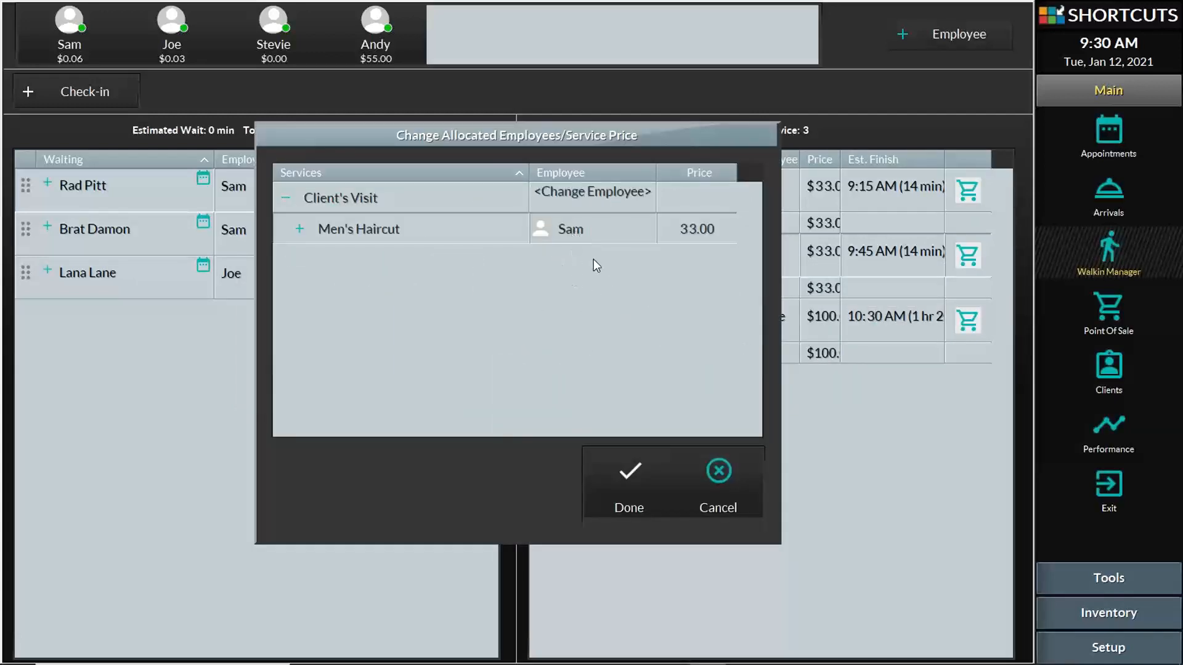
{"action": "left_click", "coordinate": [614, 197]}
{"action": "left_click", "coordinate": [225, 208]}
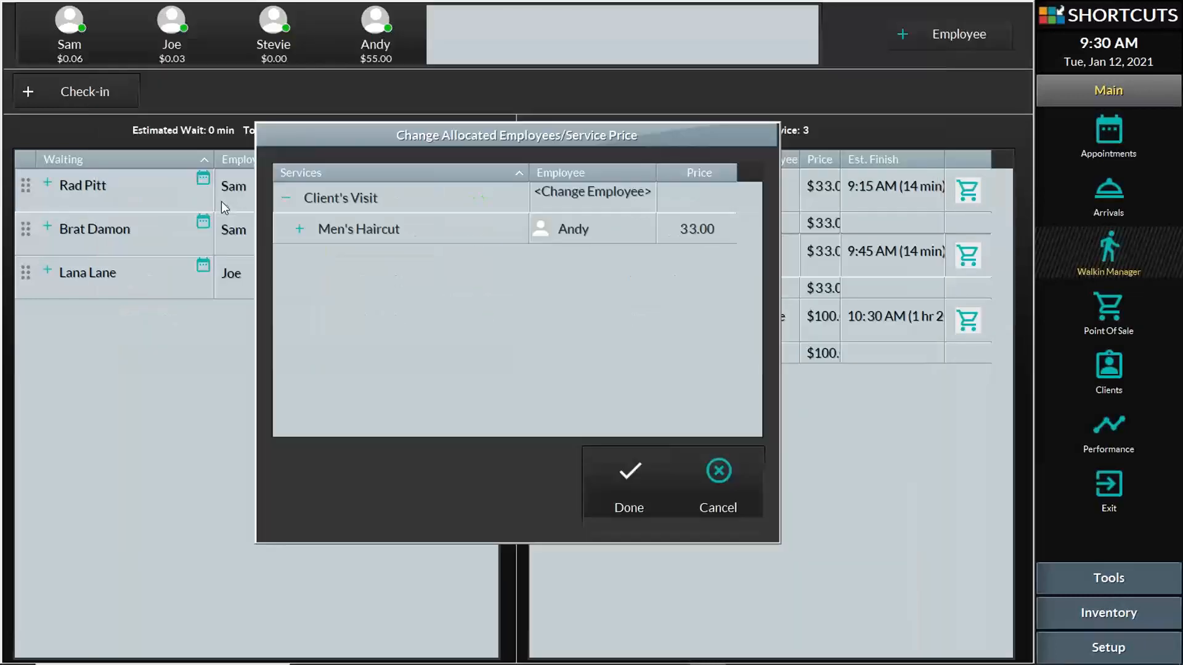
{"action": "left_click", "coordinate": [623, 481]}
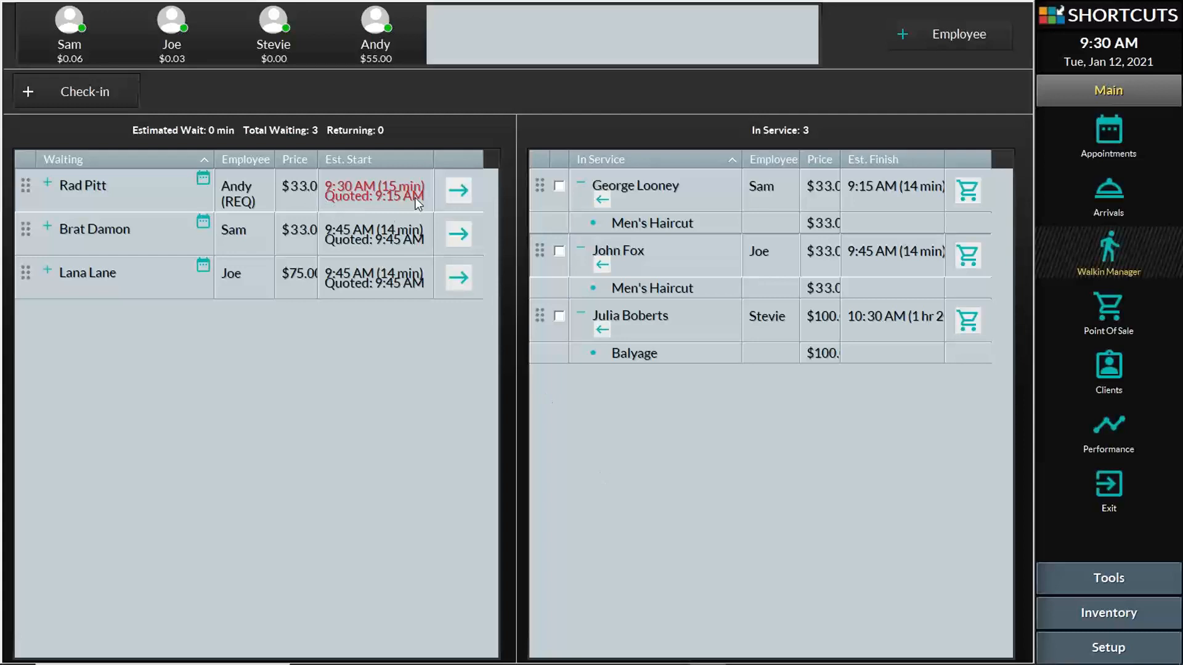
{"action": "left_click", "coordinate": [459, 192]}
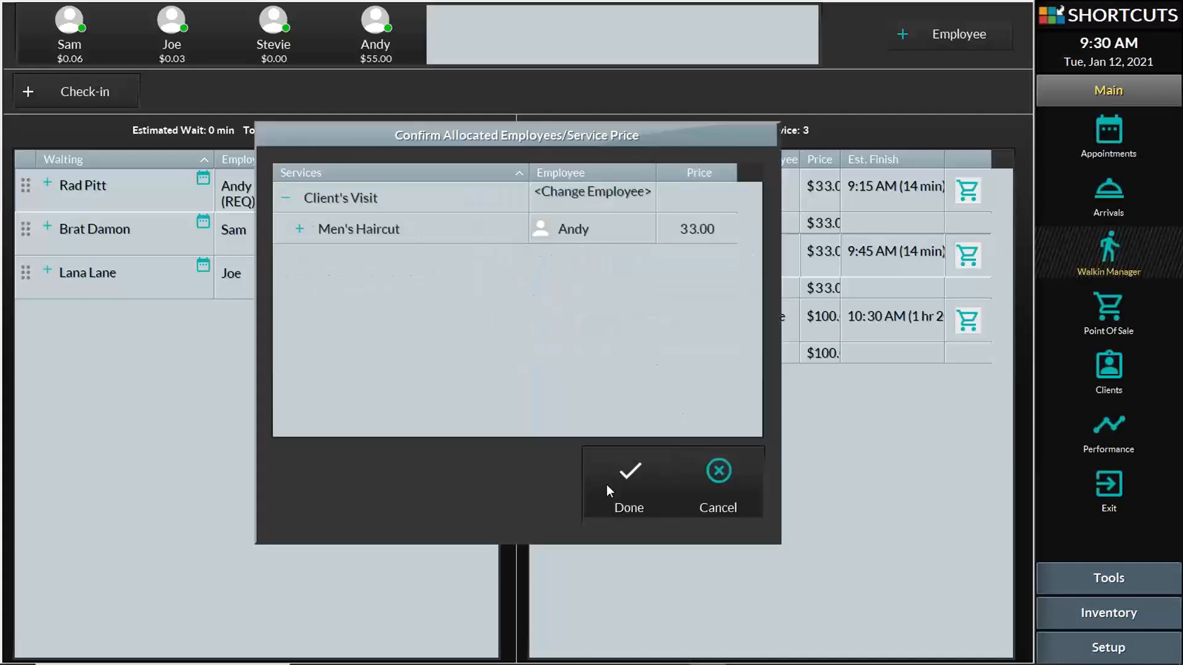
{"action": "left_click", "coordinate": [611, 483]}
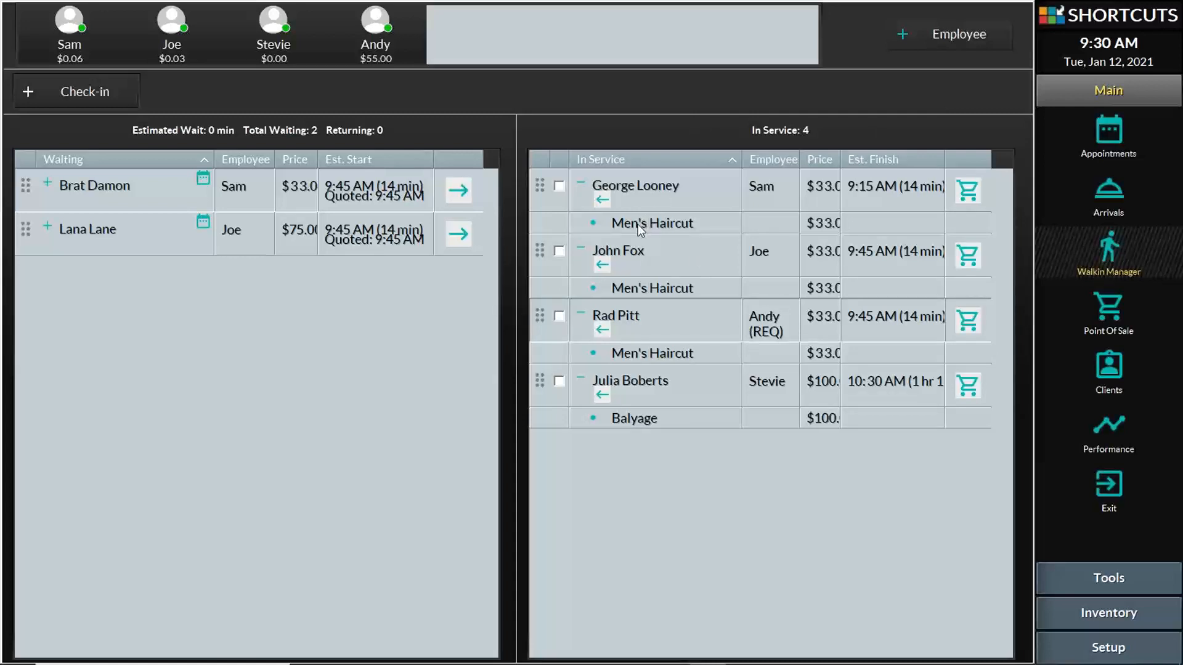
Open the first in-service client's details and review the cell number and email on file
{"action": "right_click", "coordinate": [632, 186]}
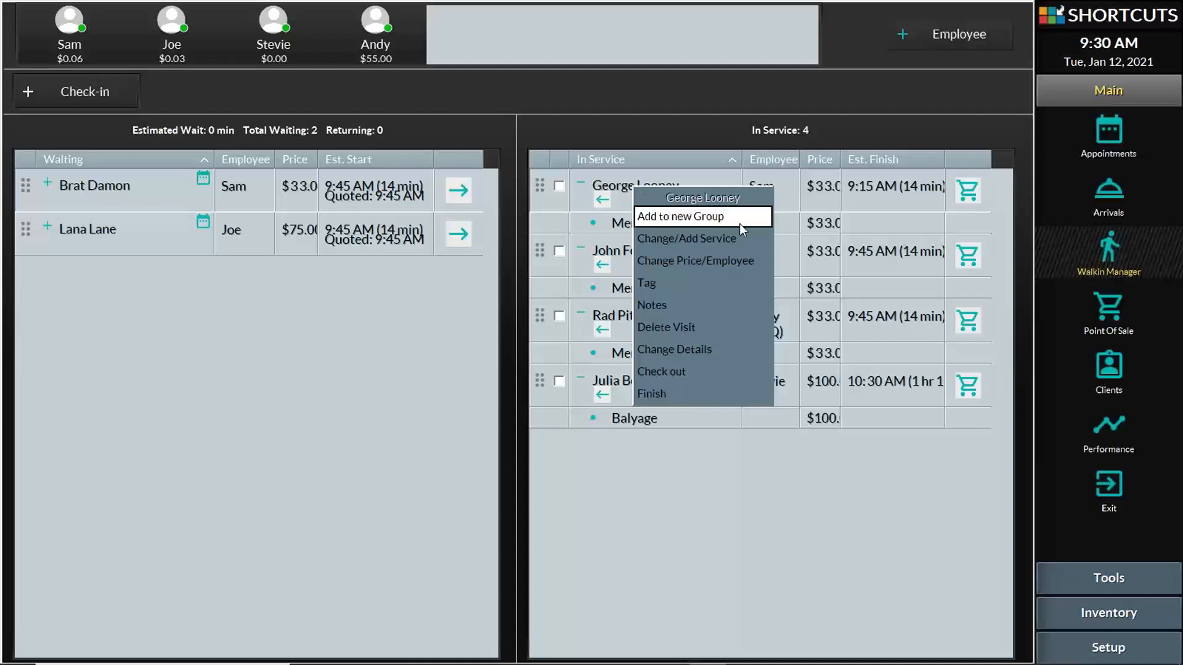
{"action": "left_click", "coordinate": [721, 326]}
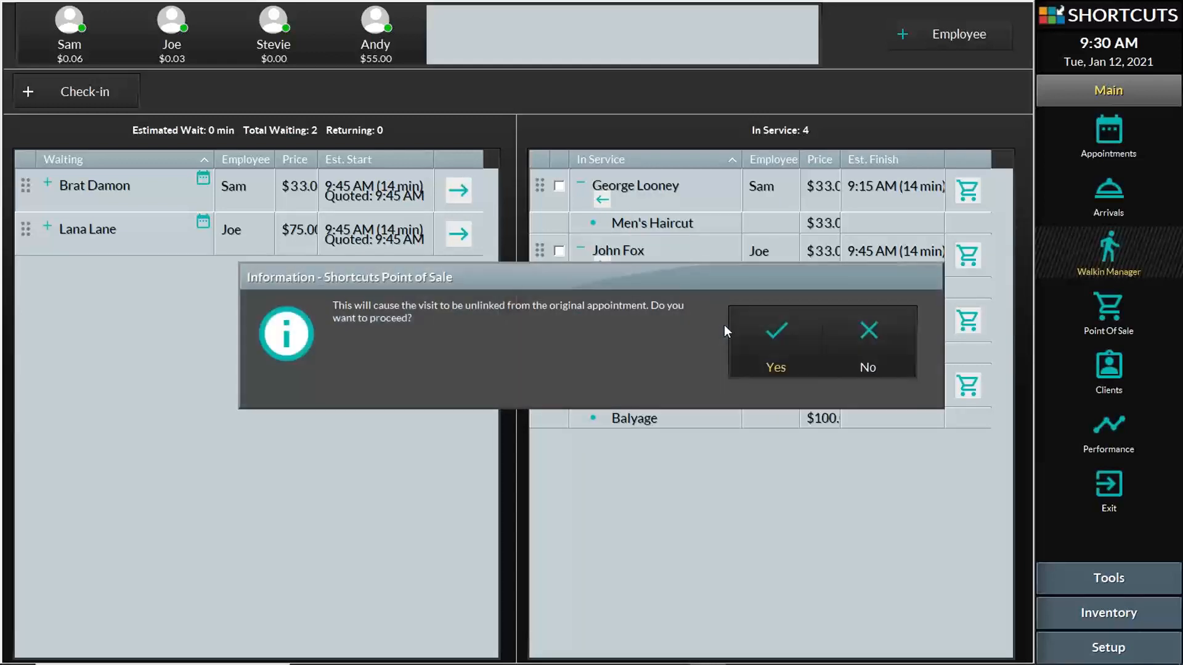
{"action": "right_click", "coordinate": [637, 190]}
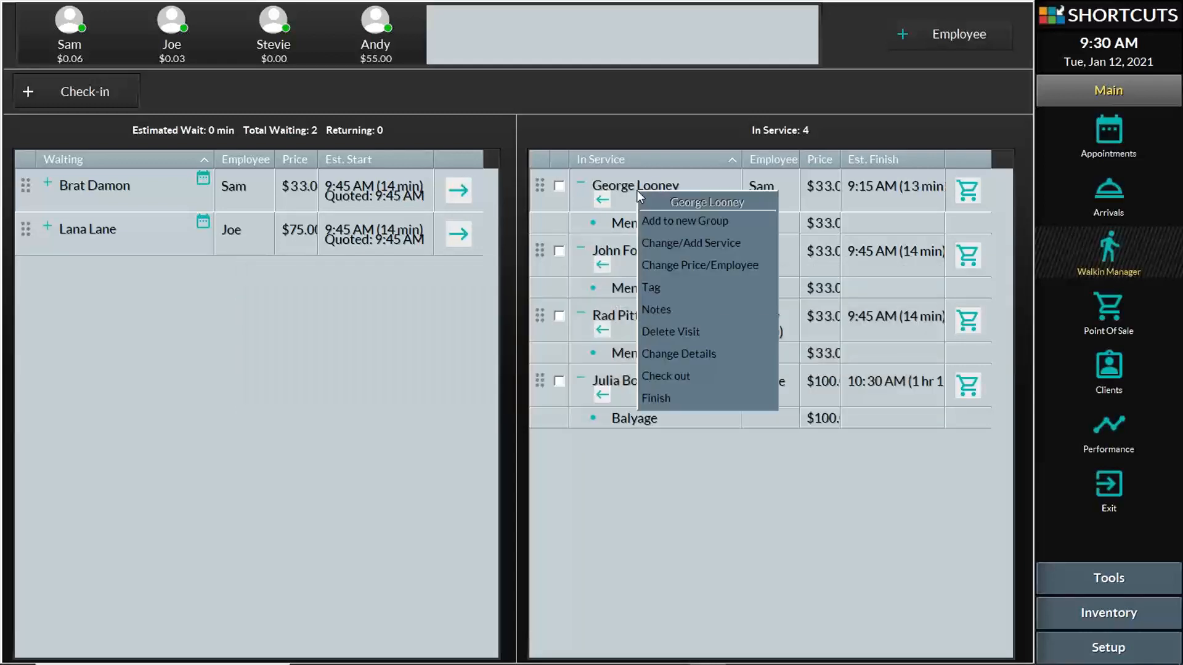
{"action": "left_click", "coordinate": [719, 353]}
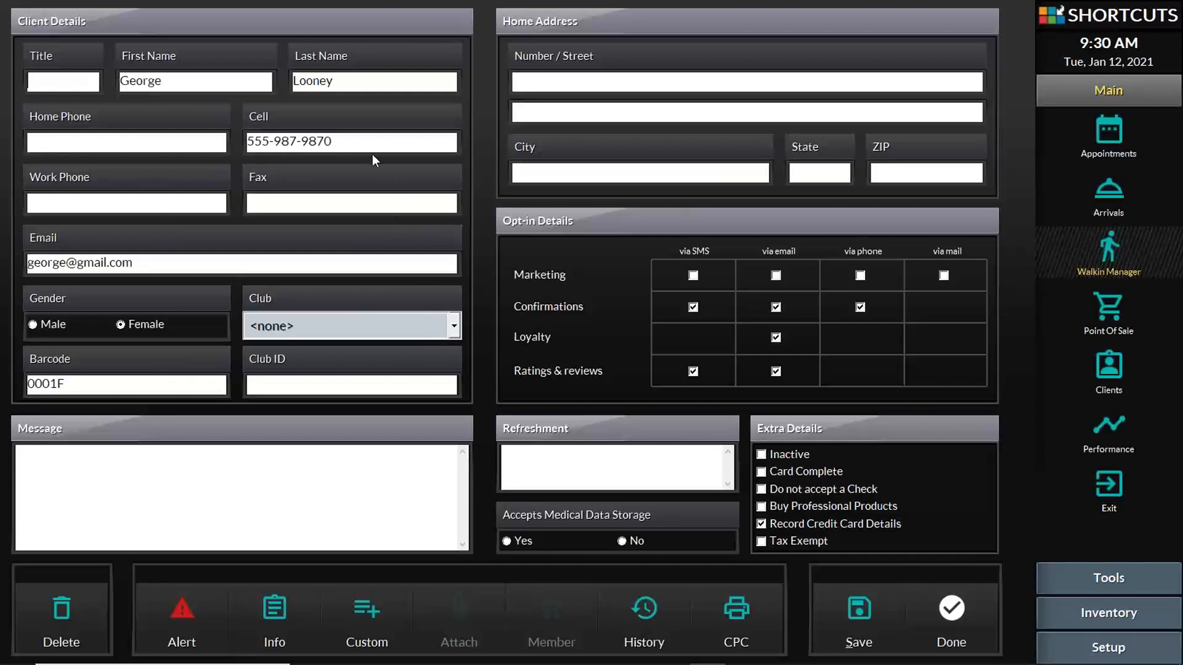
{"action": "left_click_drag", "start_coordinate": [368, 146], "coordinate": [245, 143]}
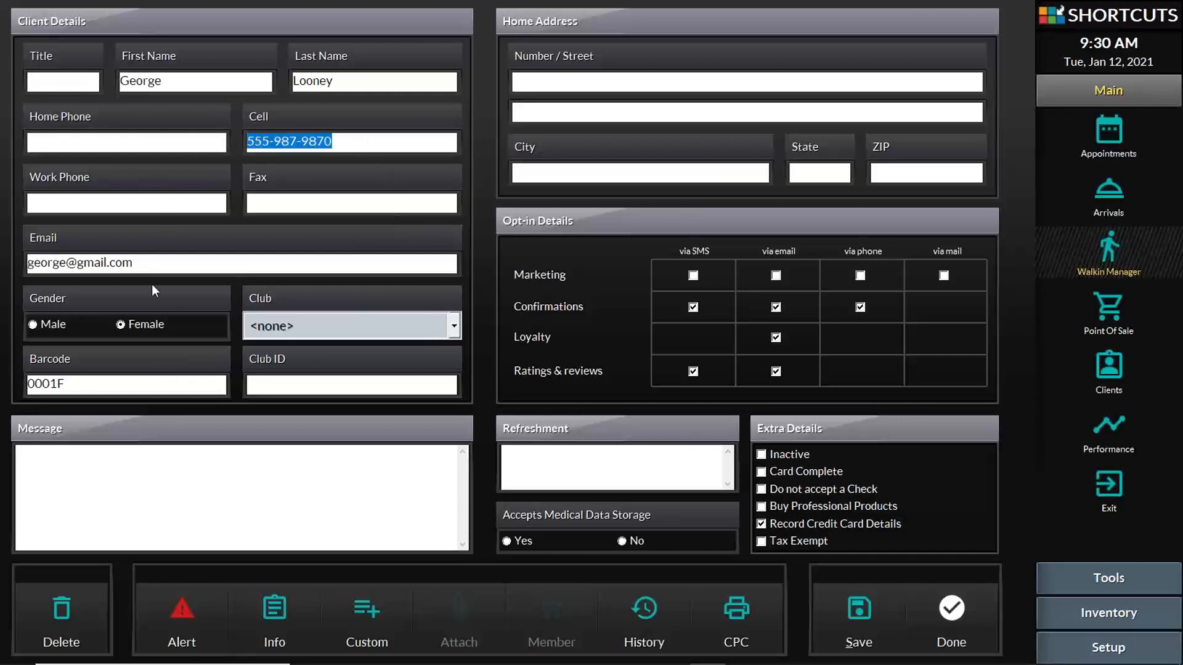
{"action": "left_click_drag", "start_coordinate": [172, 258], "coordinate": [36, 242]}
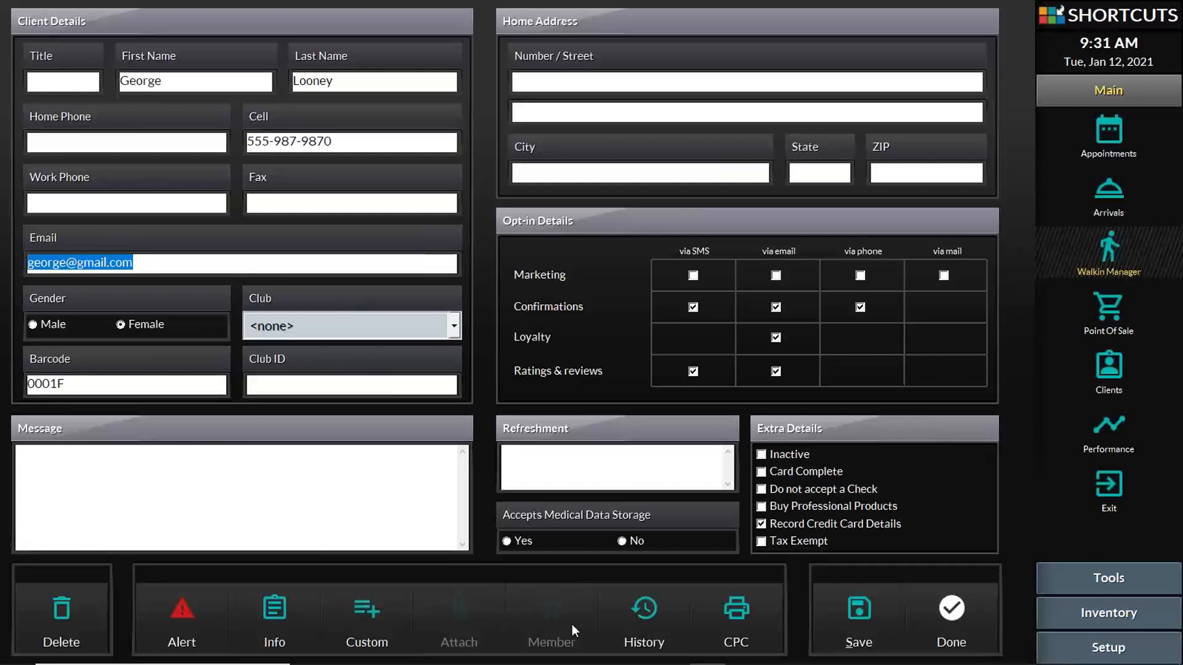
Add the visit note "Clipper cut #2 guard, scissors on side" to the client's history
{"action": "left_click", "coordinate": [653, 620]}
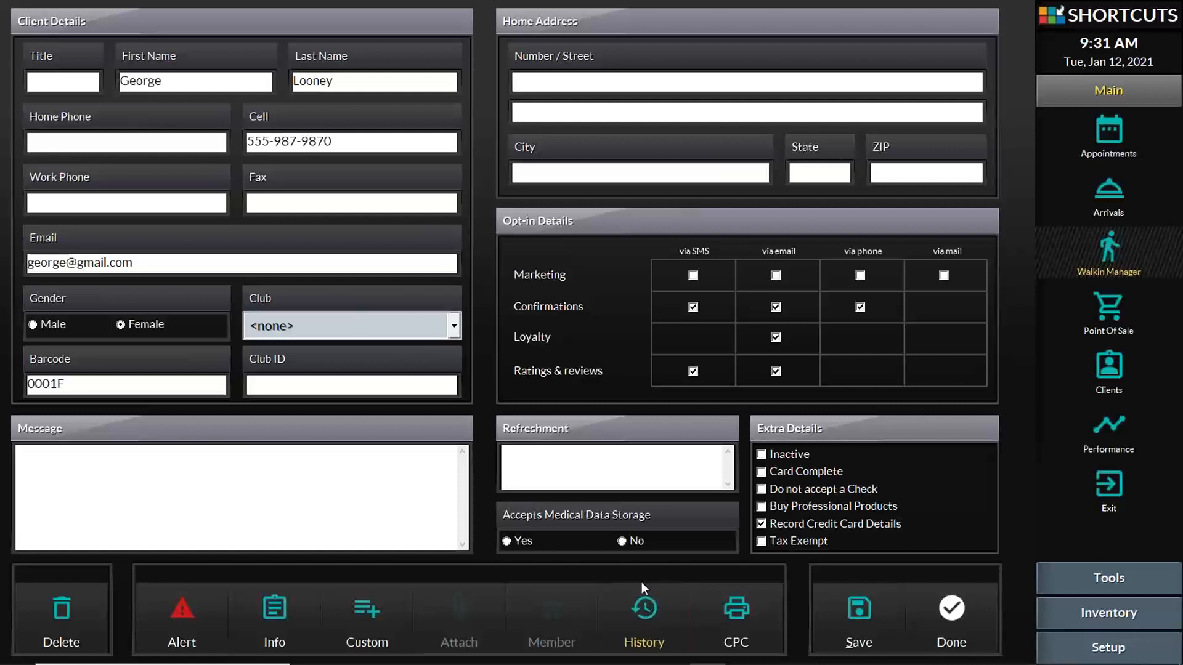
{"action": "left_click", "coordinate": [641, 607]}
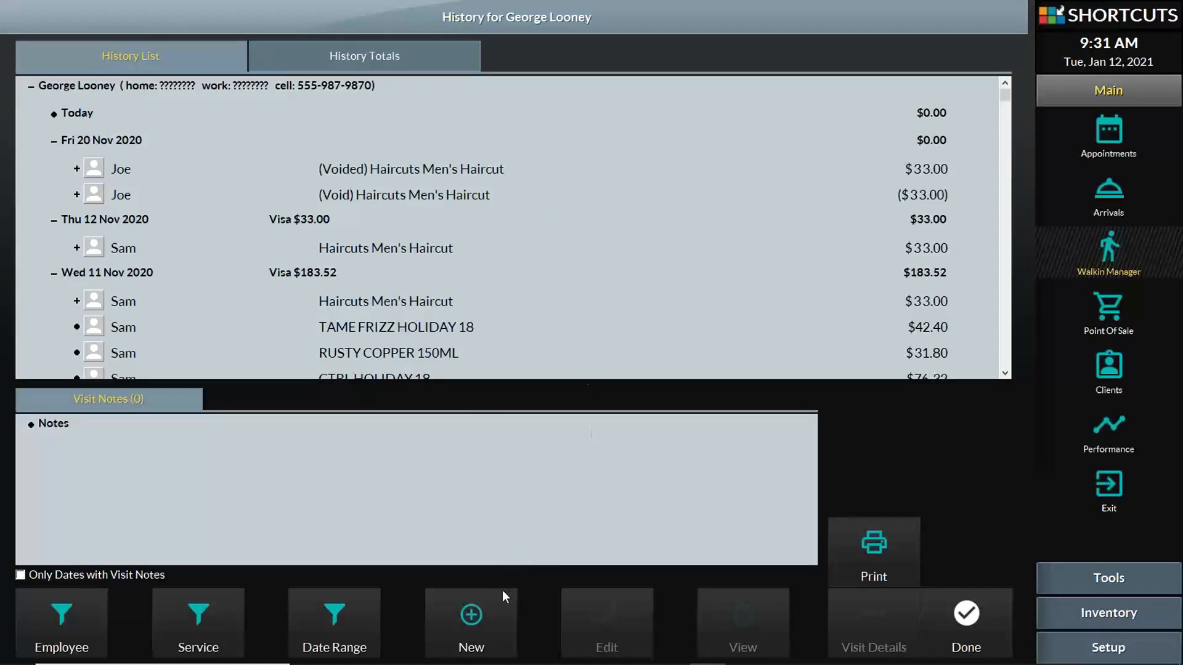
{"action": "left_click", "coordinate": [483, 610]}
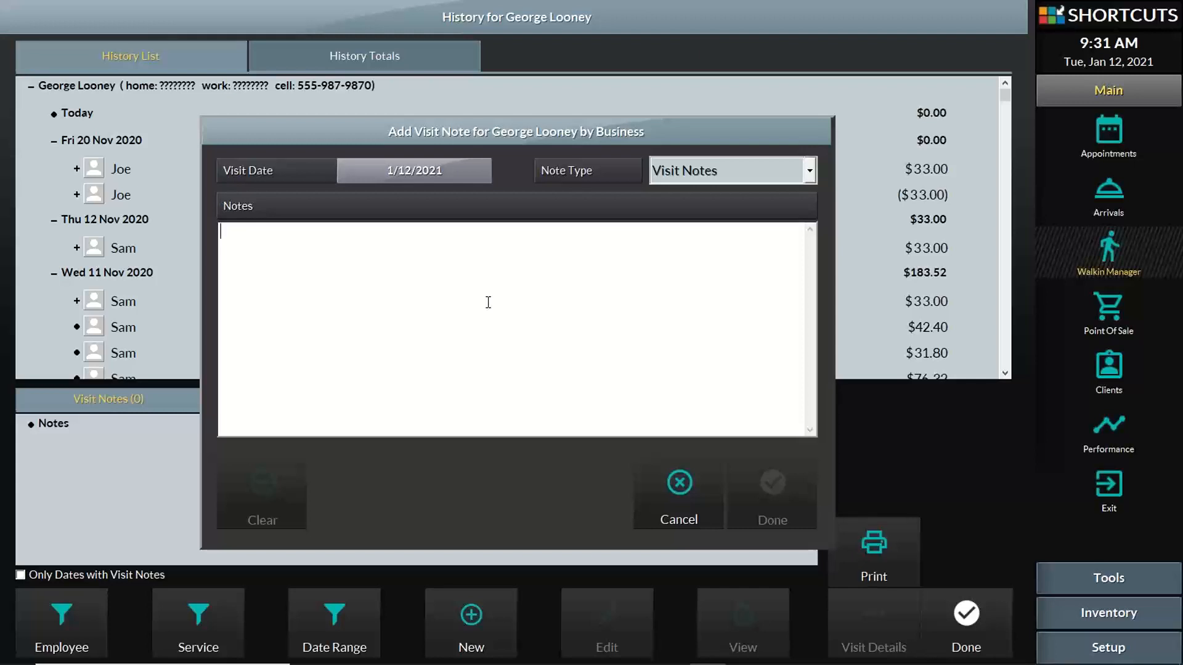
{"action": "type", "text": "Clipper c"}
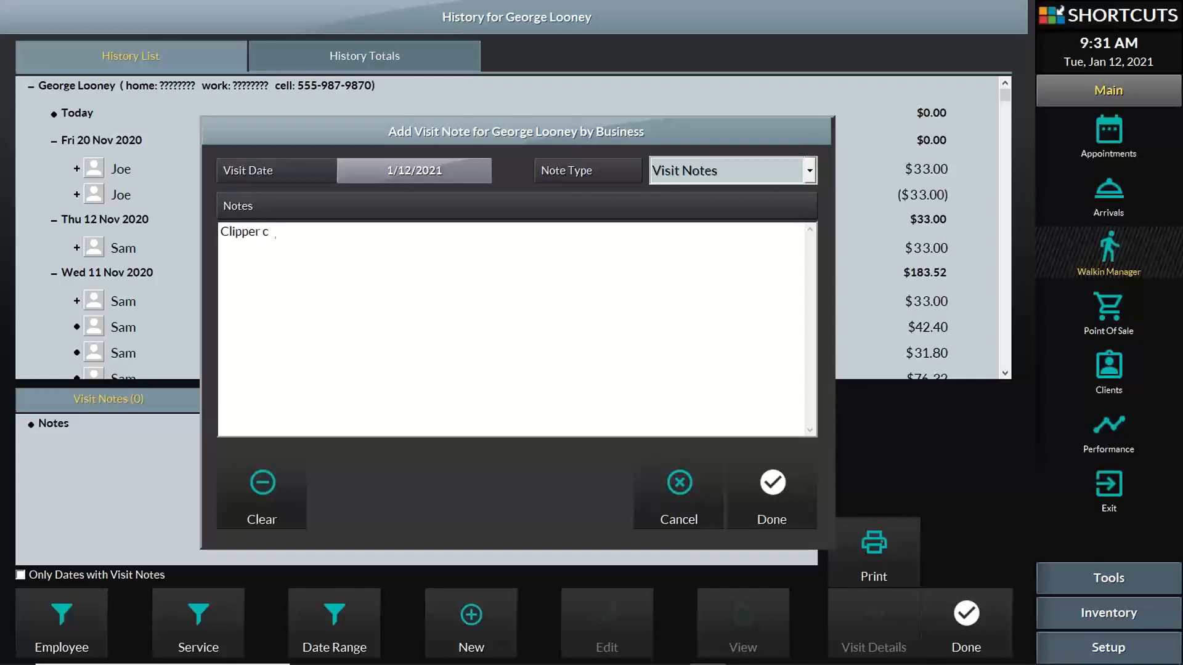
{"action": "type", "text": "ut #2 guard, scissors on side"}
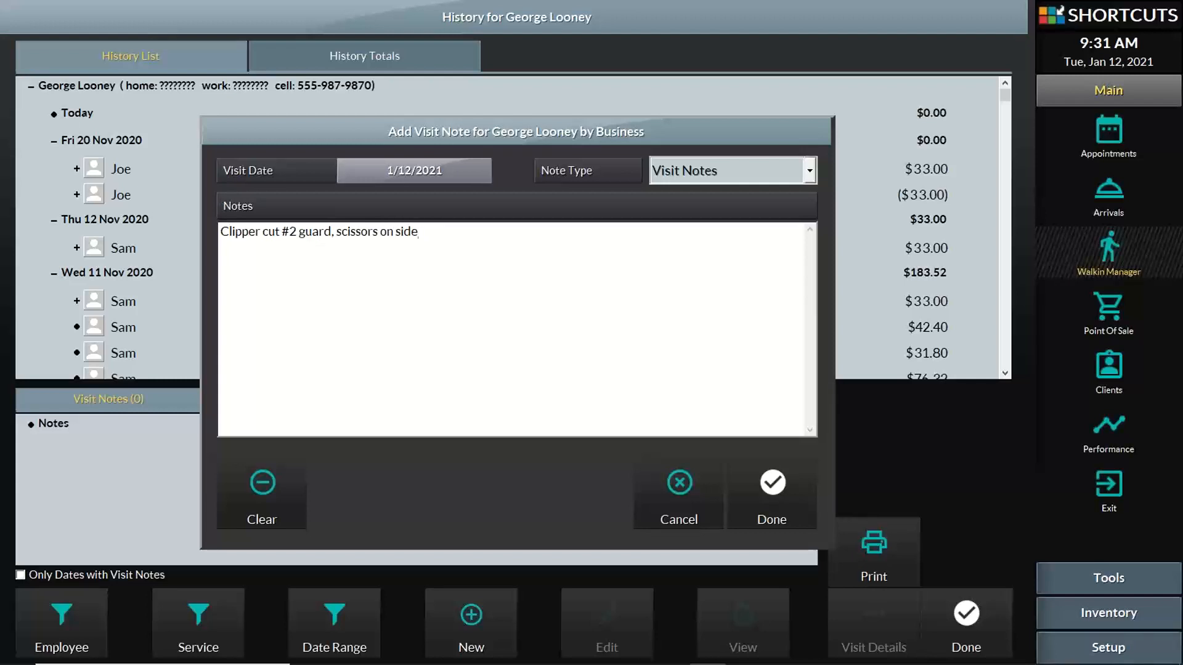
{"action": "left_click", "coordinate": [772, 488]}
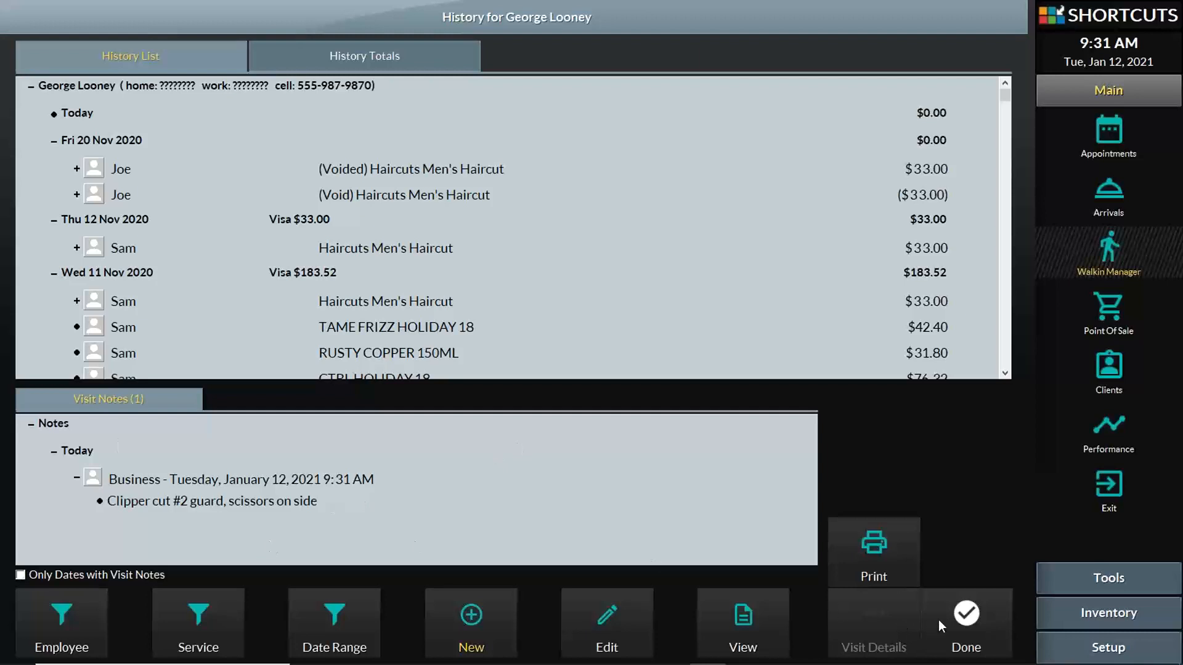
{"action": "left_click", "coordinate": [956, 618]}
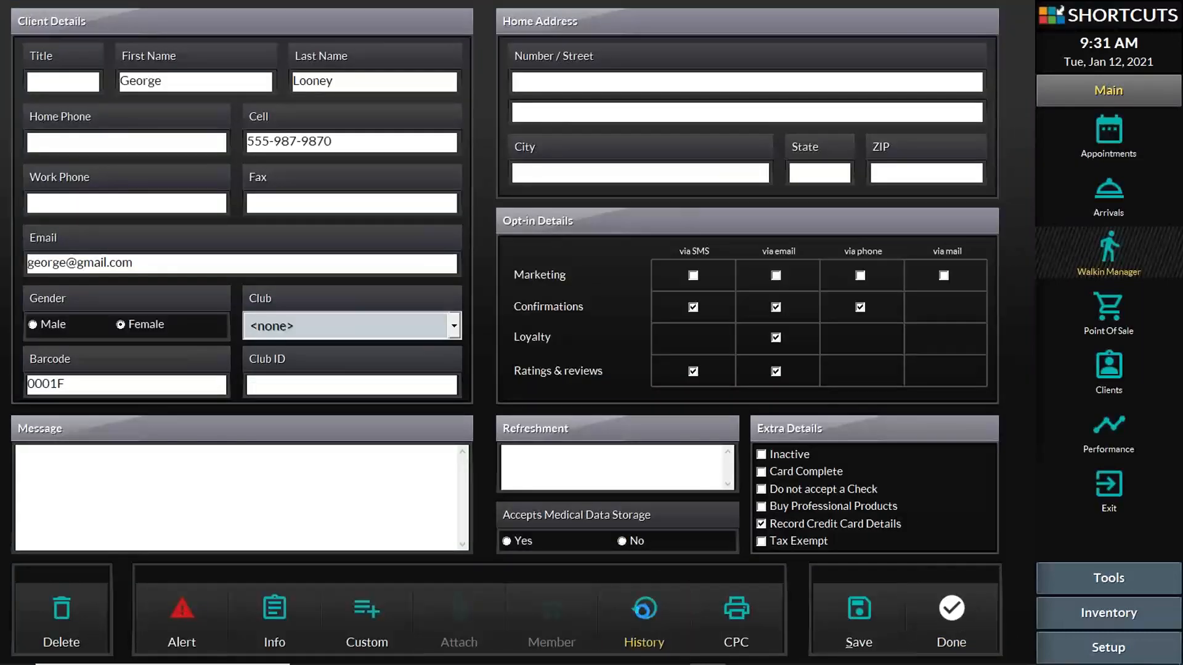
Review the new visit note in the client's history and close the client details
{"action": "left_click", "coordinate": [672, 613]}
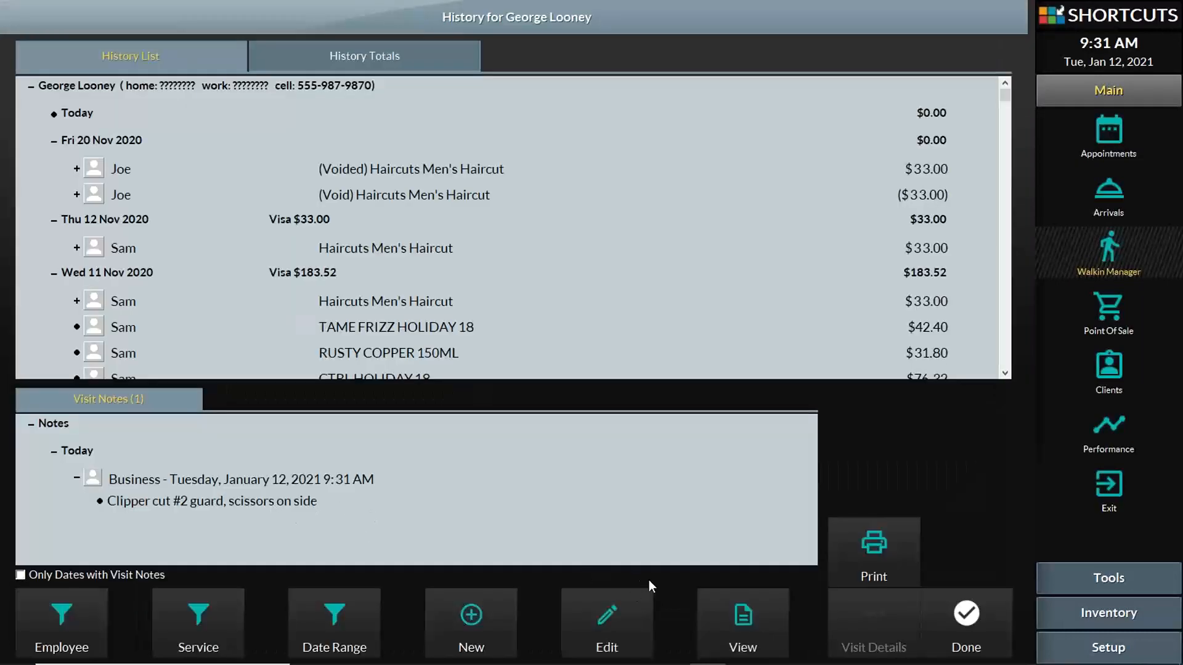
{"action": "left_click", "coordinate": [978, 625]}
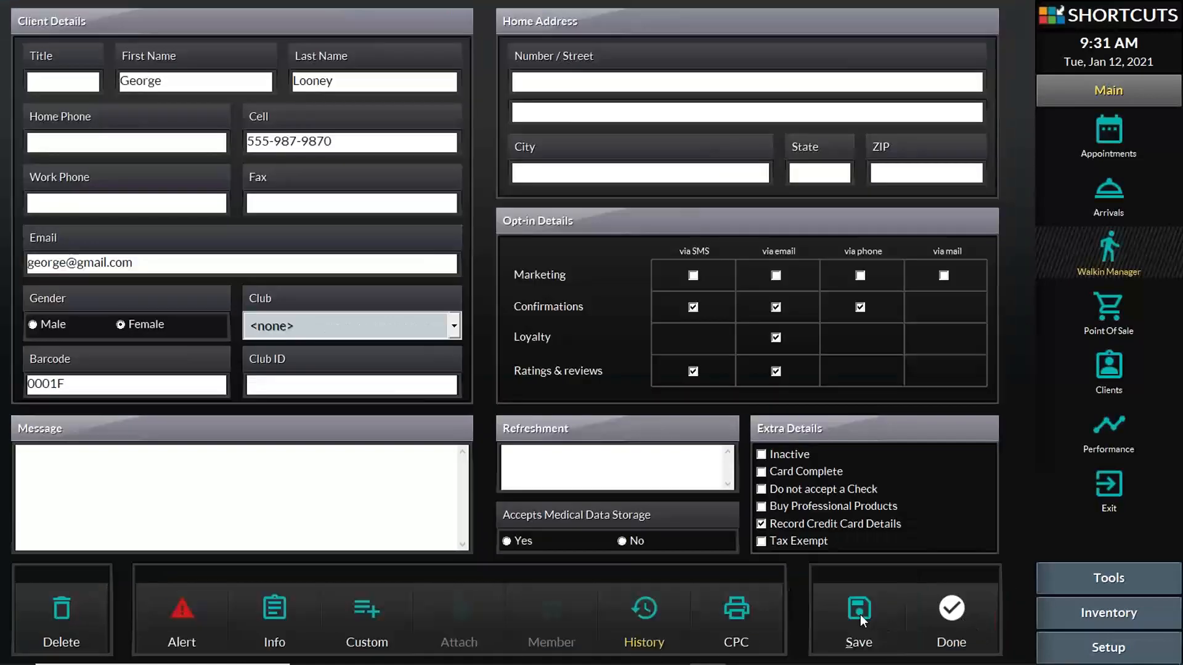
{"action": "left_click", "coordinate": [952, 613]}
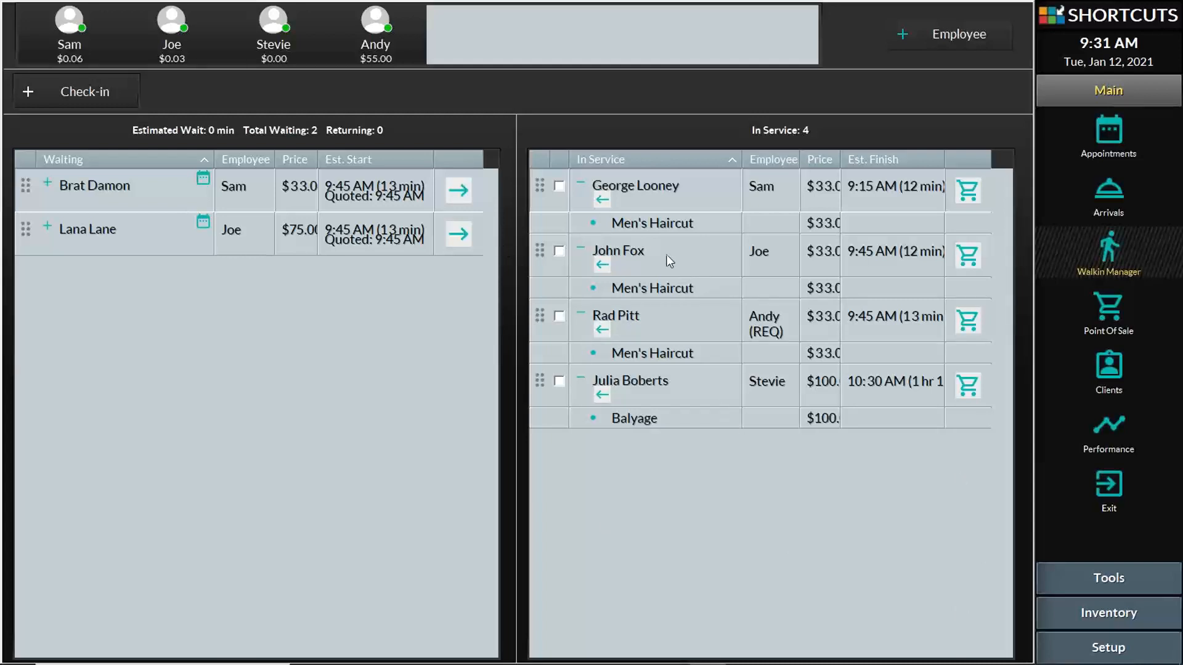
Open the visit options of the second in-service client
{"action": "right_click", "coordinate": [628, 251]}
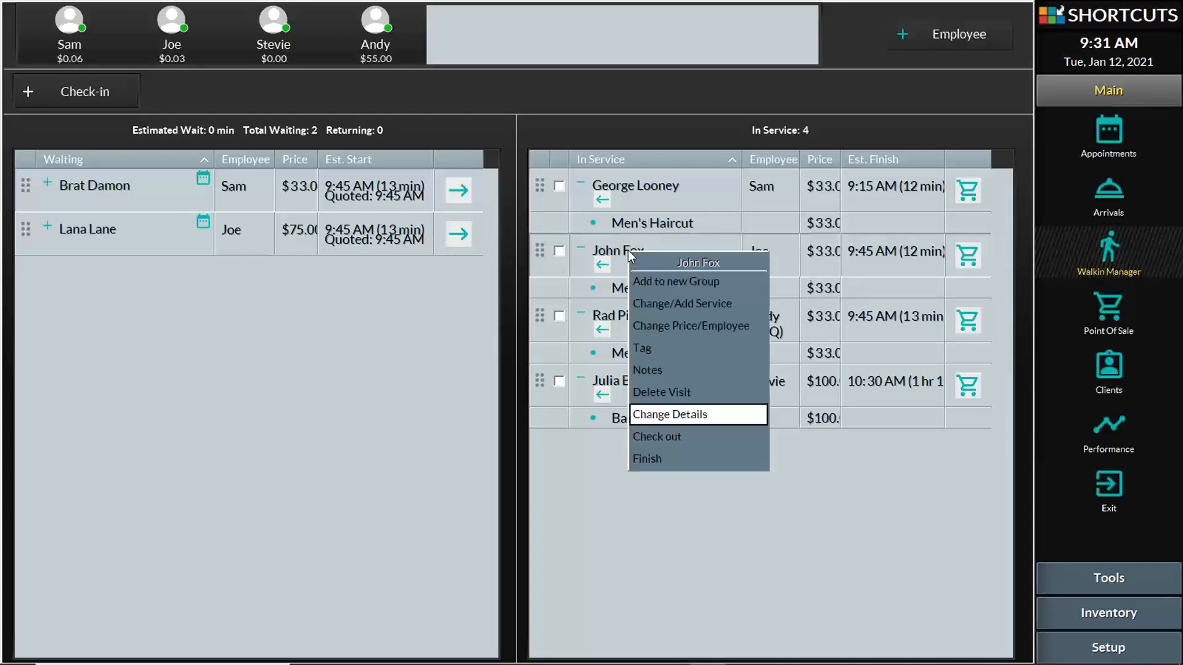